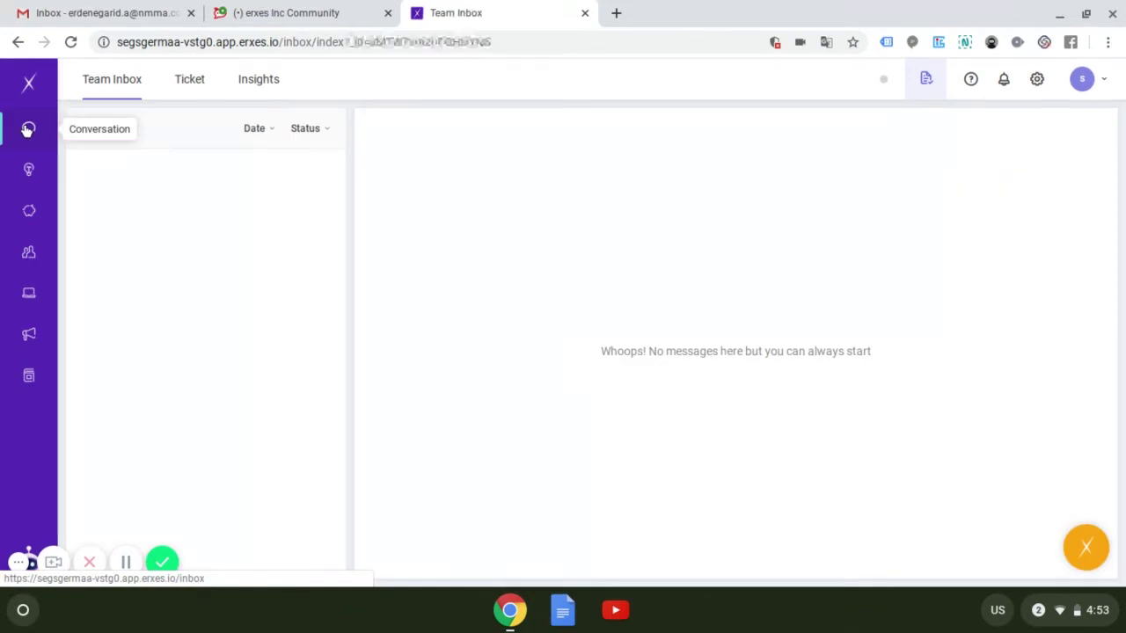
# - Open the task board and move the Test card from the Done stage to Doing
pyautogui.click(189, 81)
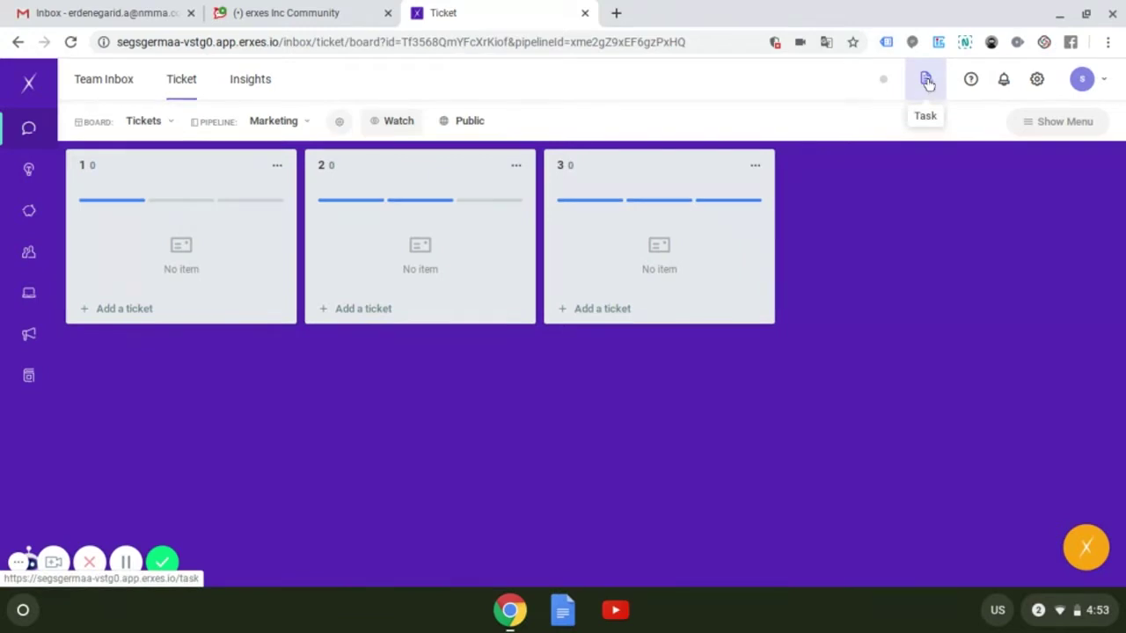
pyautogui.click(927, 80)
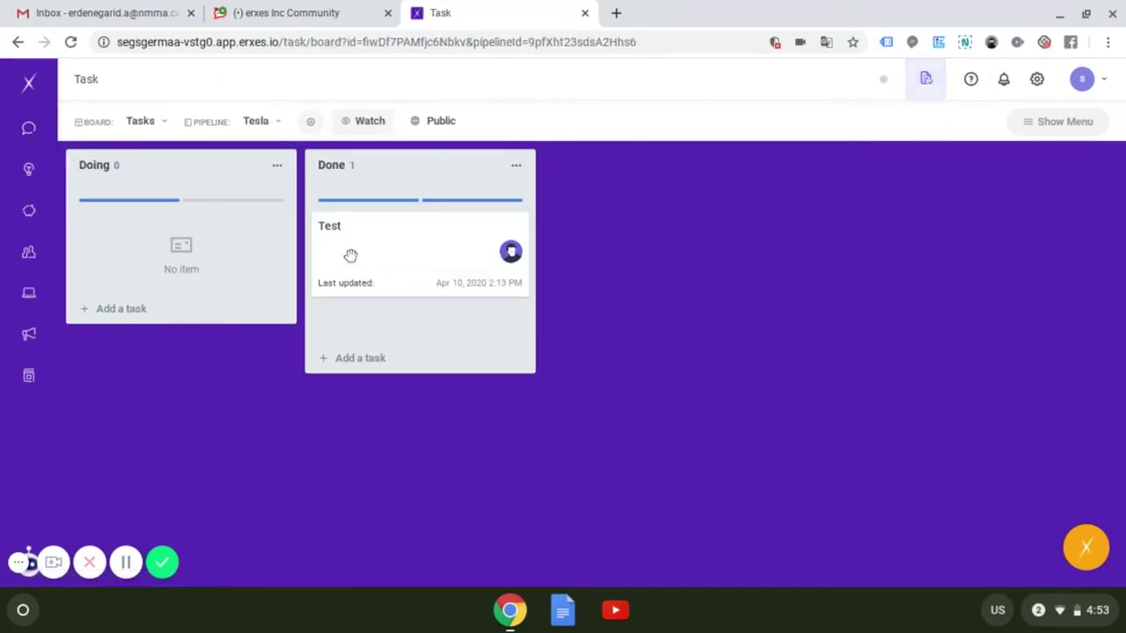
pyautogui.moveTo(367, 251); pyautogui.dragTo(225, 264)
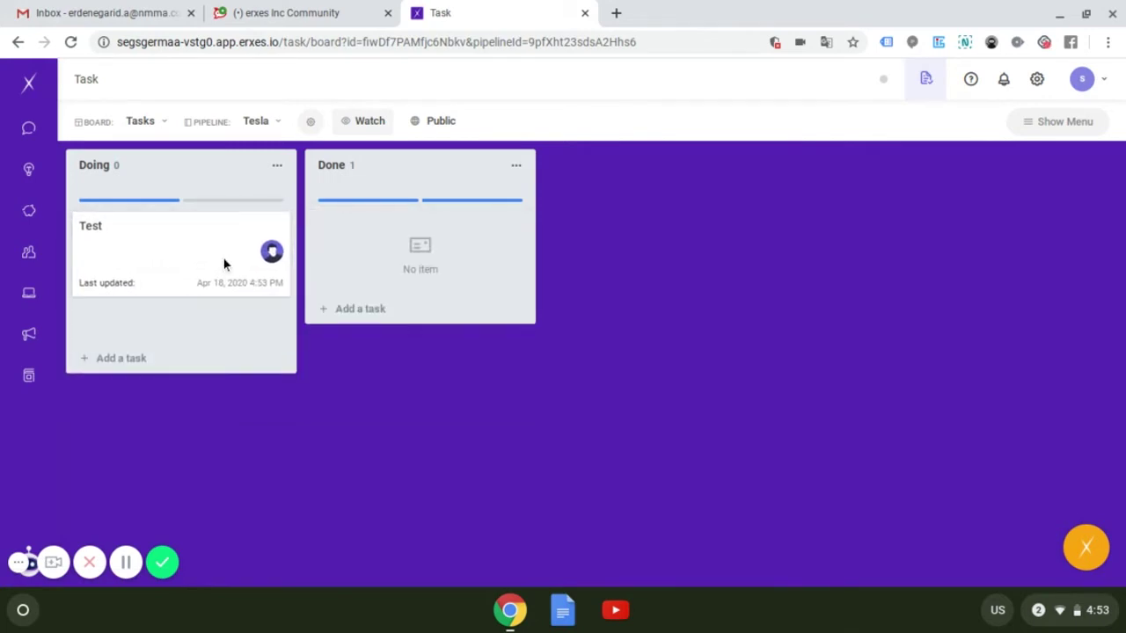
# - Check which other pipelines and boards are available for tasks
pyautogui.click(275, 123)
pyautogui.click(145, 123)
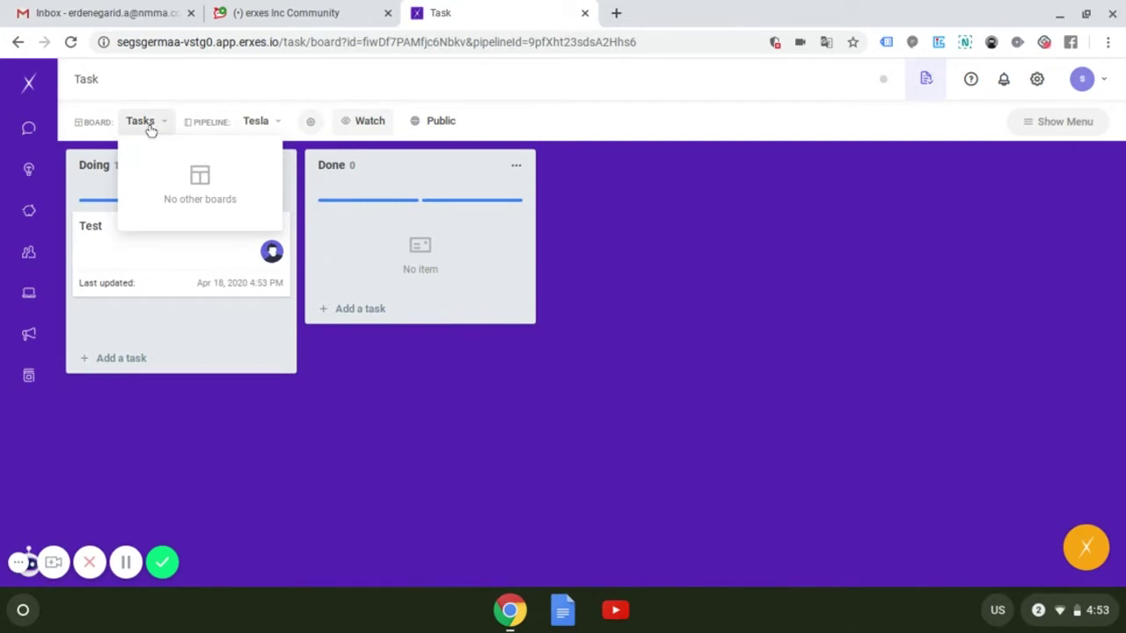
pyautogui.click(150, 126)
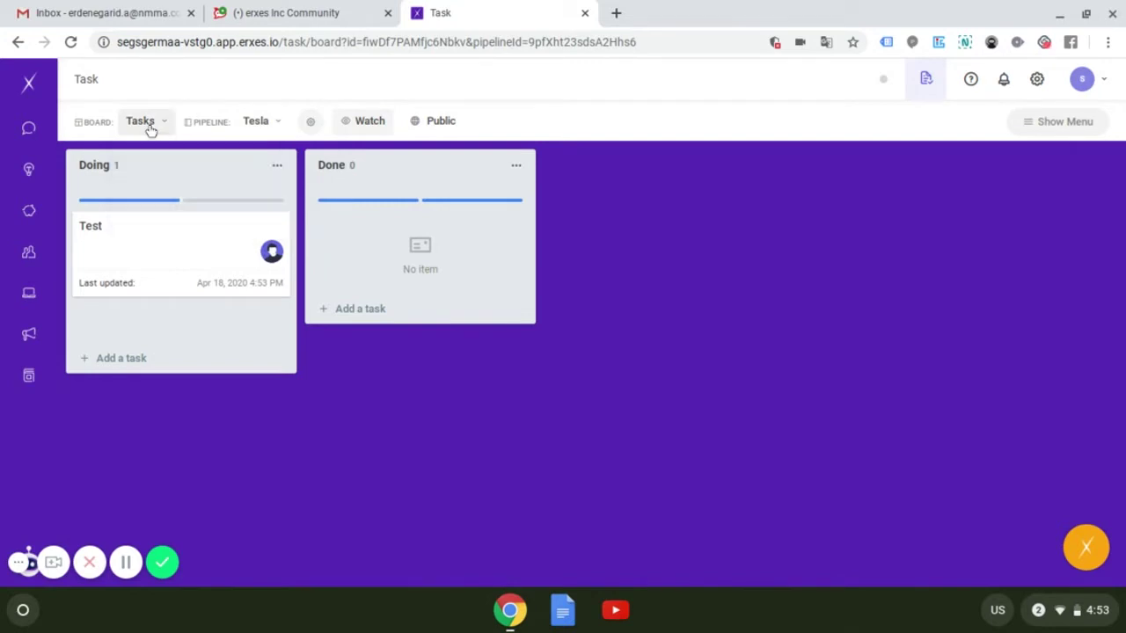
# - Check the ticket board's other boards and pipelines, and open its board and pipeline management page
pyautogui.click(29, 84)
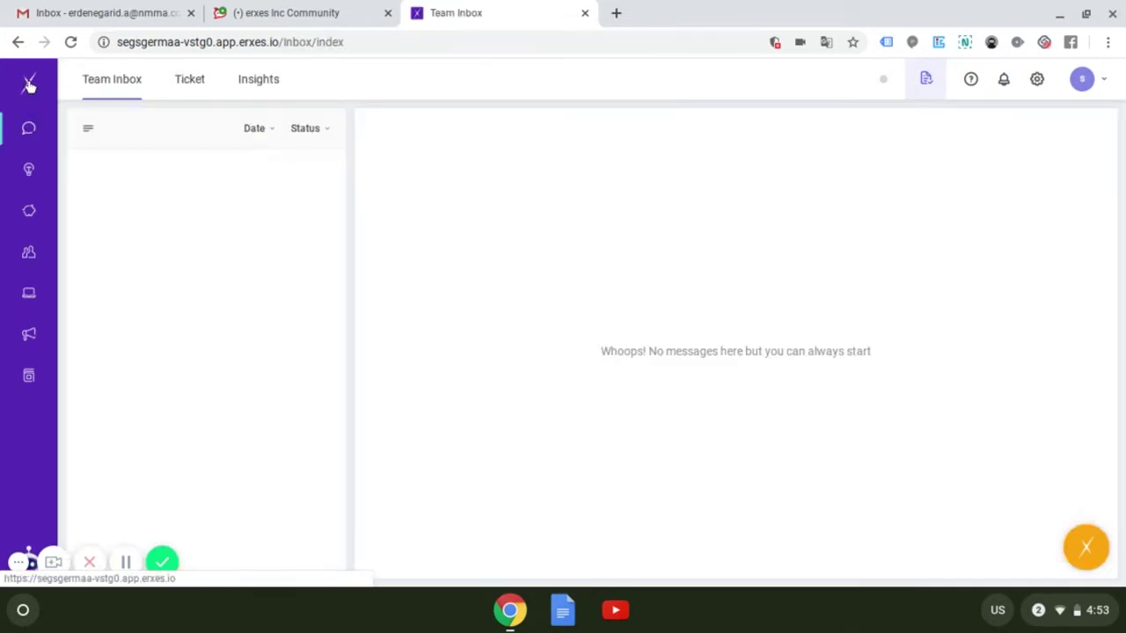
pyautogui.click(185, 81)
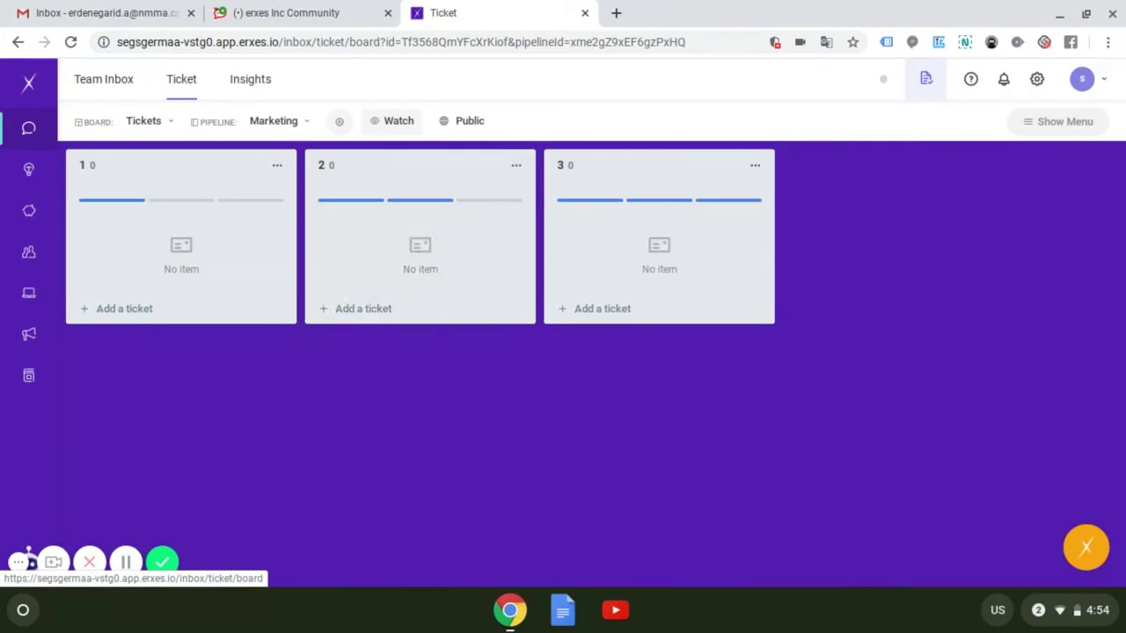
pyautogui.click(255, 126)
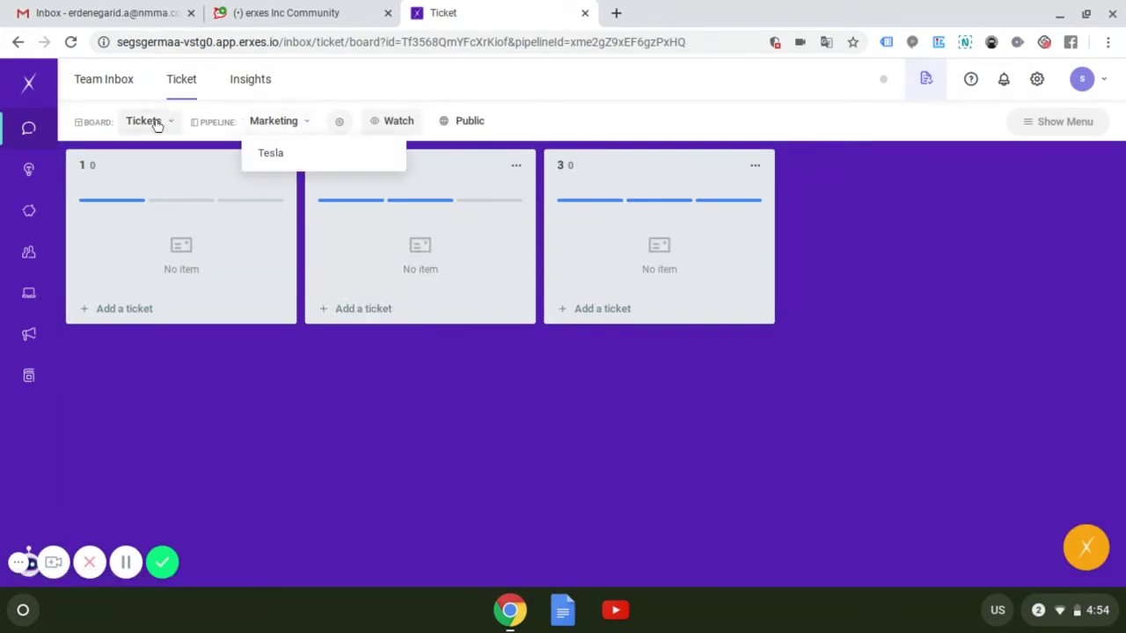
pyautogui.click(156, 125)
pyautogui.click(268, 126)
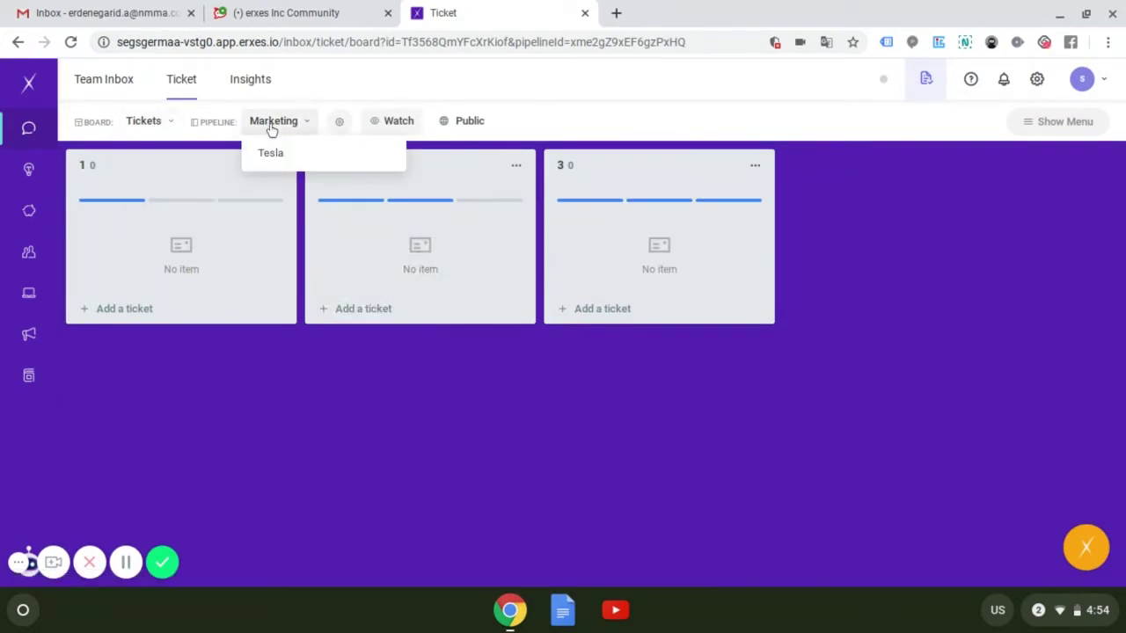
pyautogui.click(344, 125)
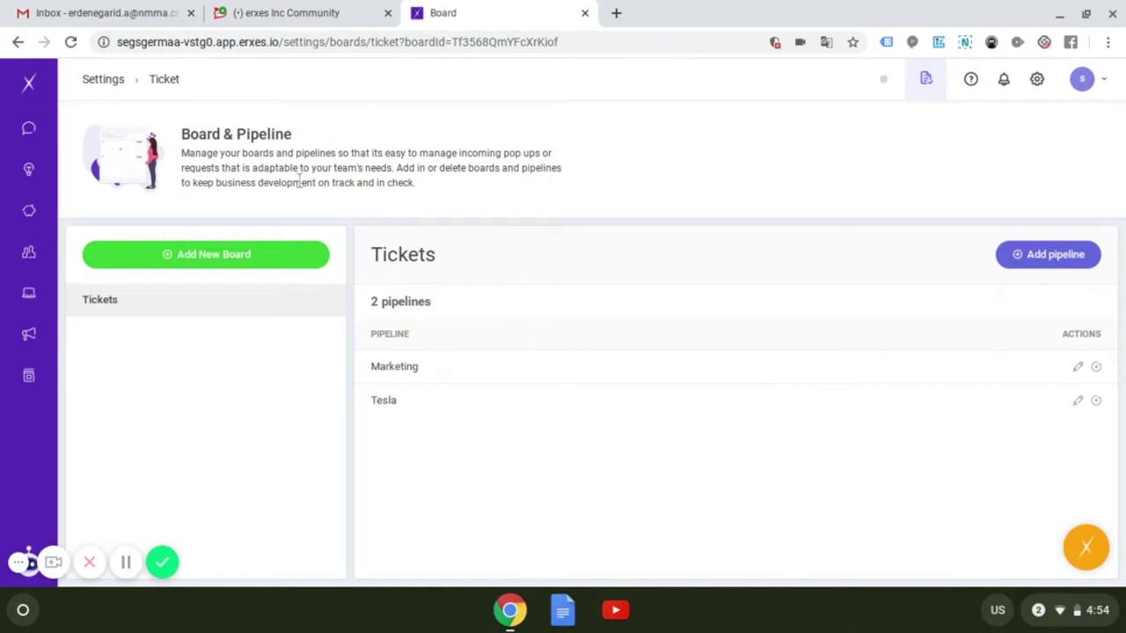
# - Return to the task board, check its board and pipeline choices, and move the Test card from Doing to Done
pyautogui.click(924, 82)
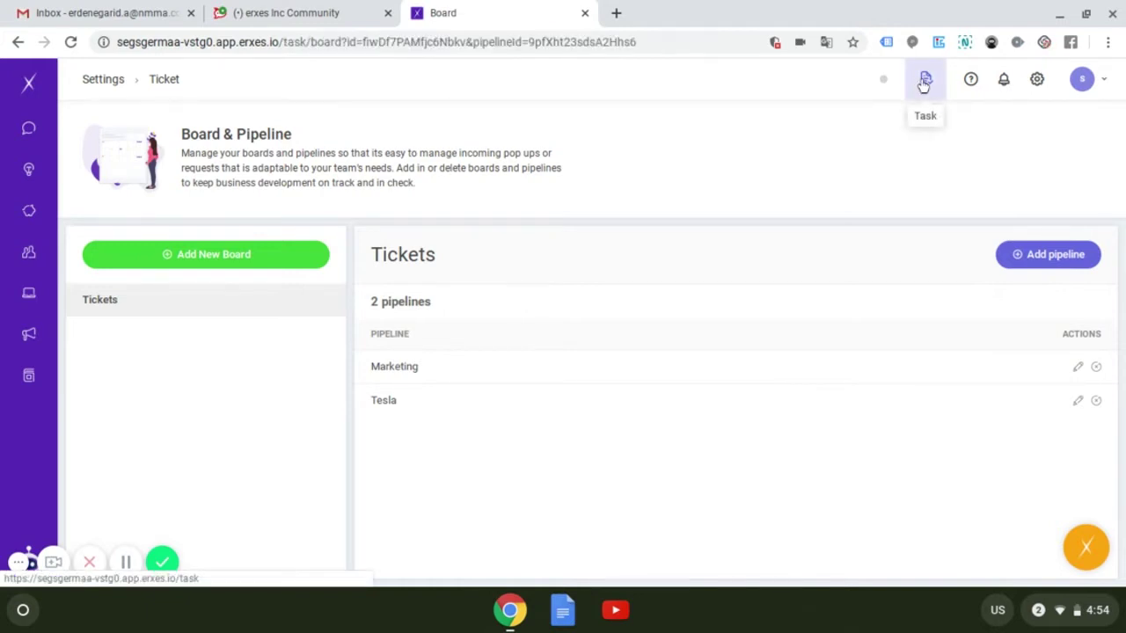
pyautogui.click(267, 122)
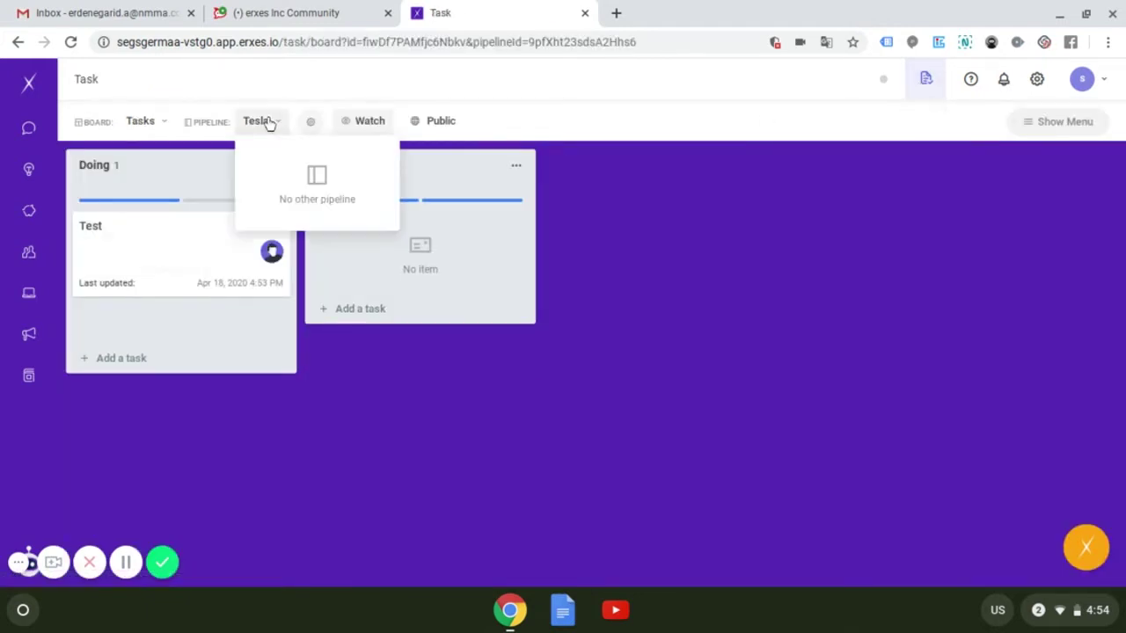
pyautogui.click(136, 123)
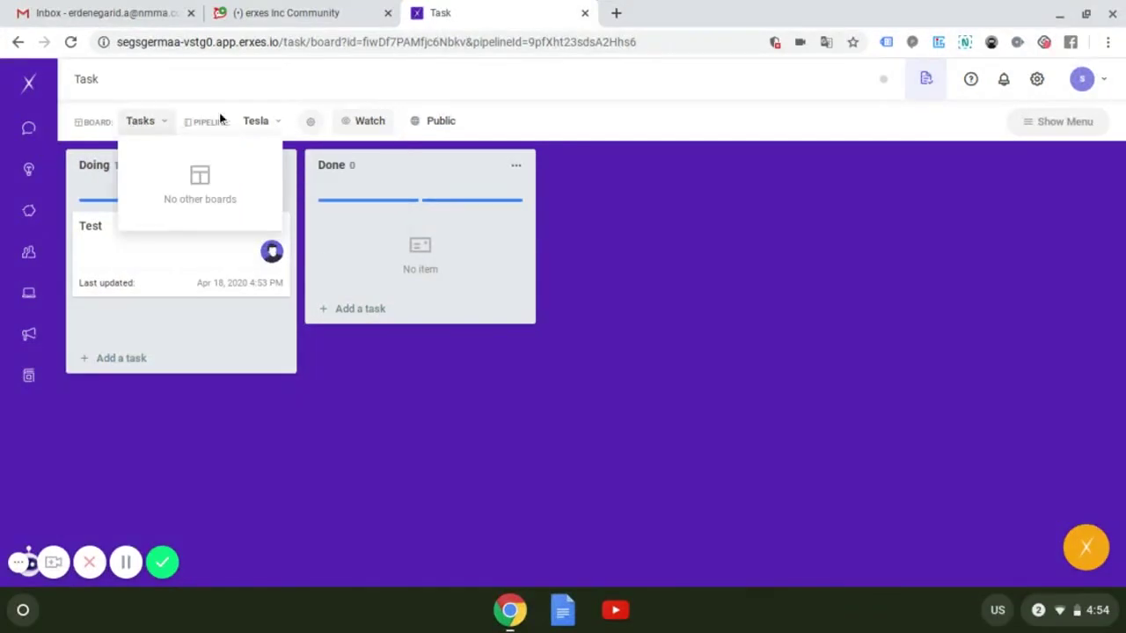
pyautogui.moveTo(166, 279); pyautogui.dragTo(400, 249)
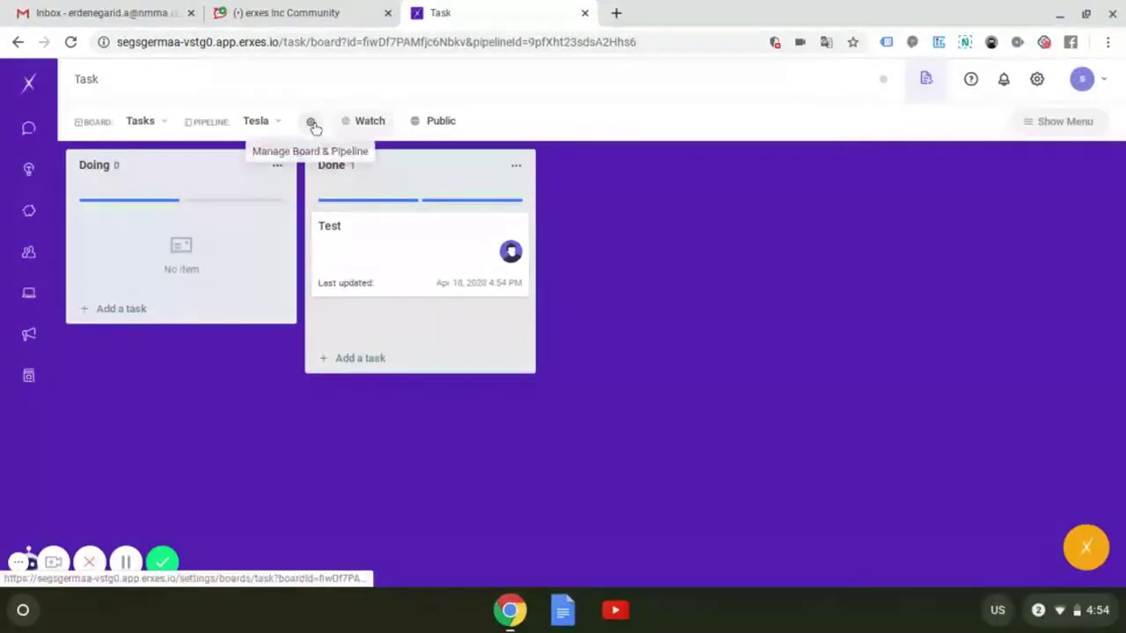
# - Open the task board's management page and view the Tesla pipeline's settings without changing them
pyautogui.click(312, 124)
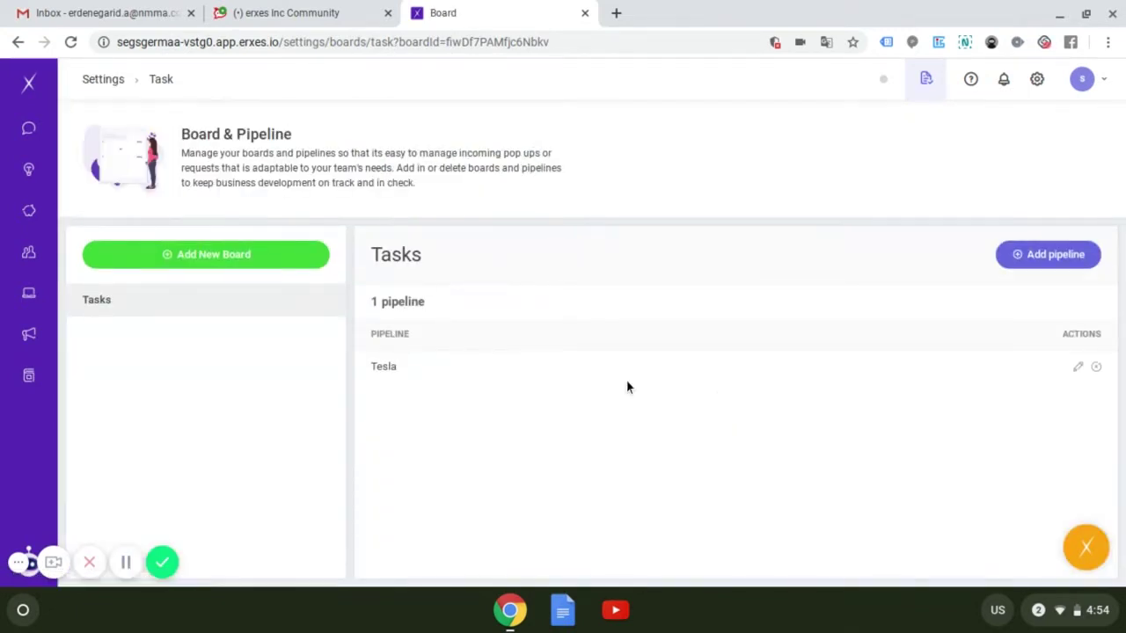
pyautogui.click(1077, 368)
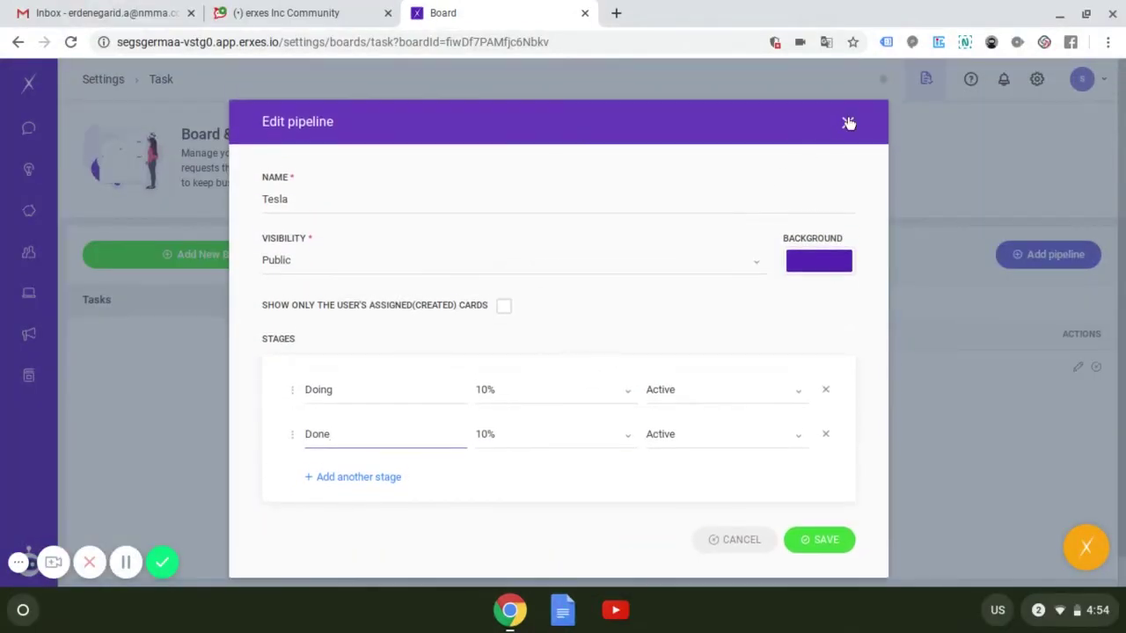
pyautogui.click(847, 123)
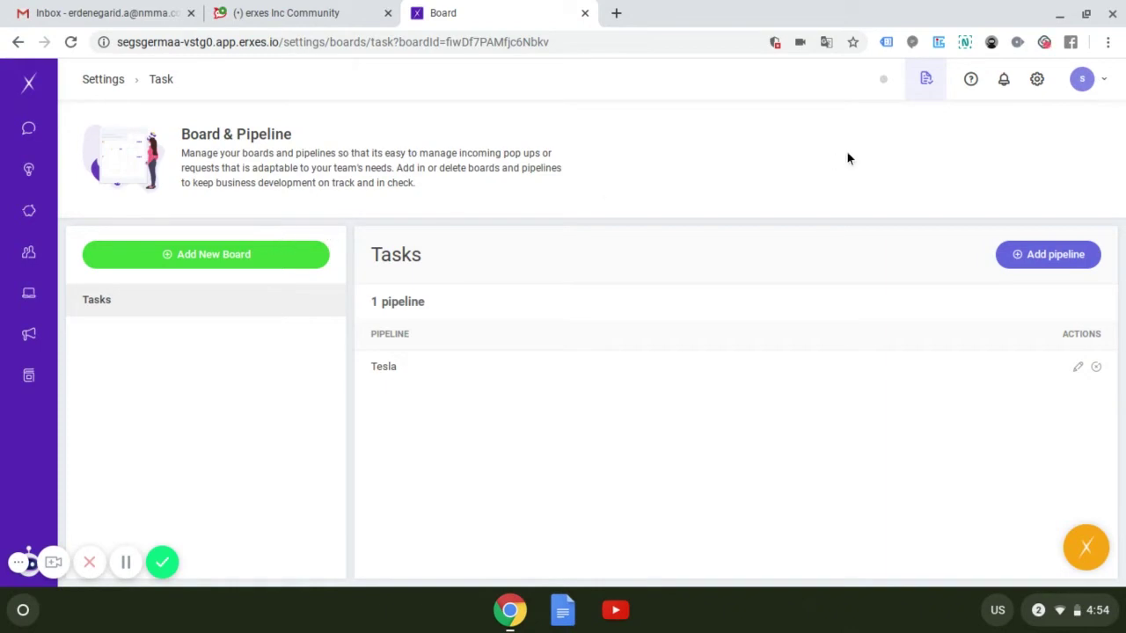
# - Open the Task Sales board & Pipelines page from the general settings
pyautogui.click(1035, 81)
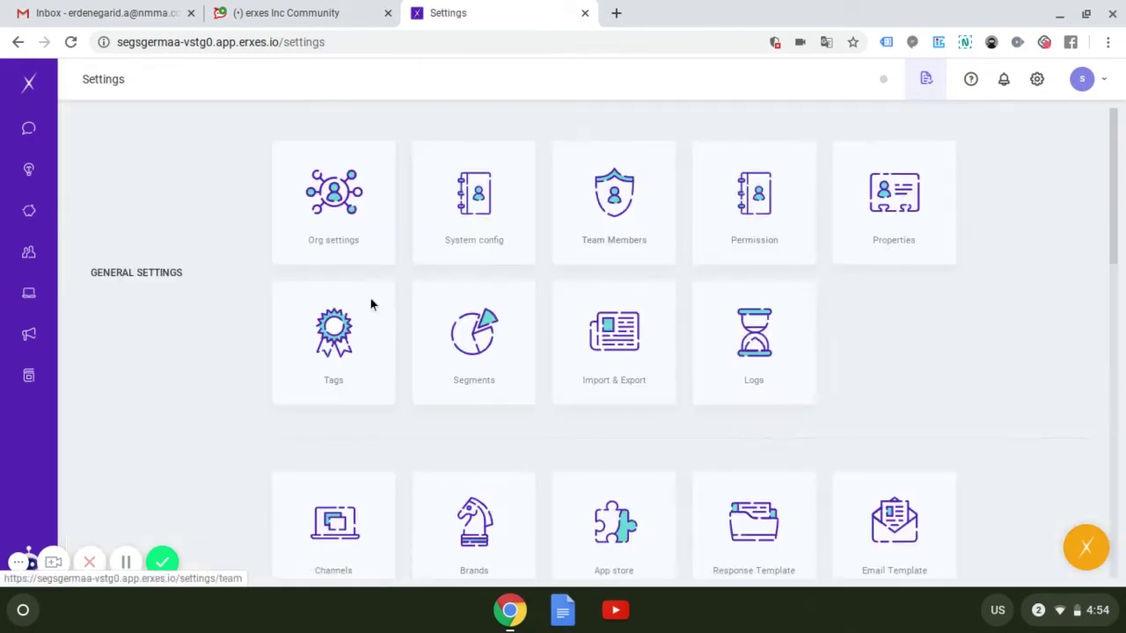
pyautogui.scroll(-3, 328, 340)
pyautogui.scroll(-3, 328, 340)
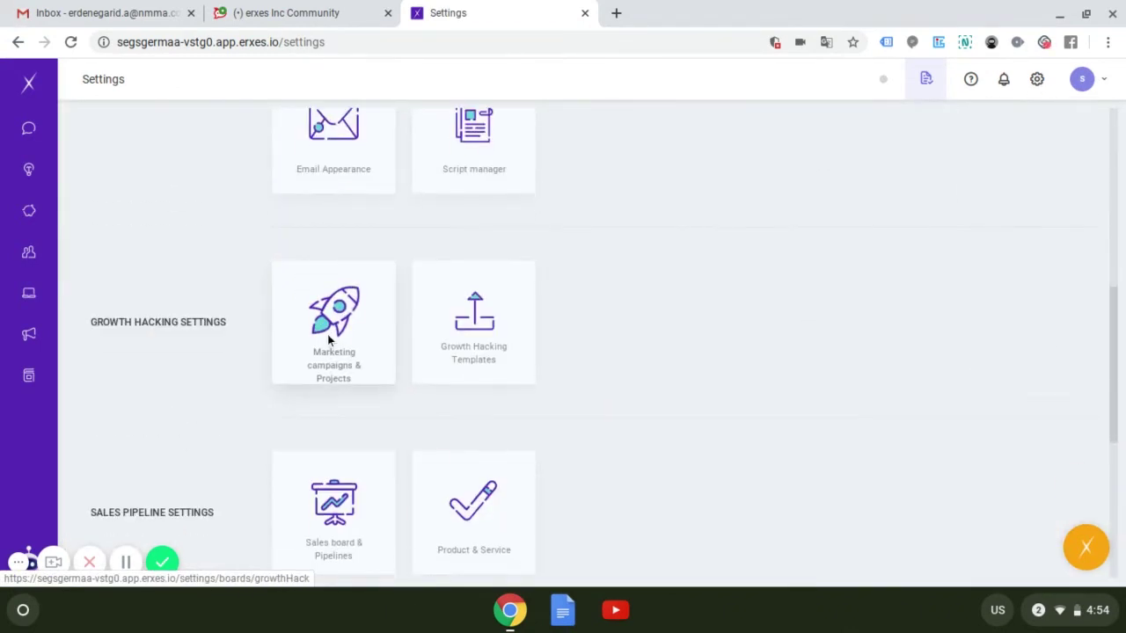
pyautogui.scroll(-4, 328, 340)
pyautogui.scroll(-1, 328, 341)
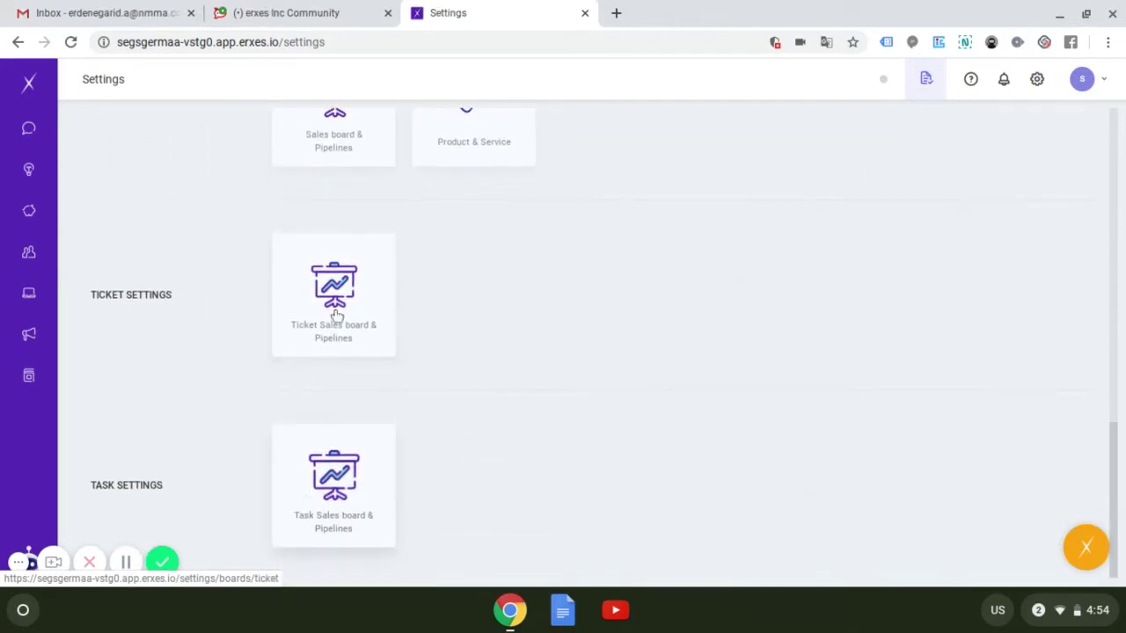
pyautogui.click(339, 465)
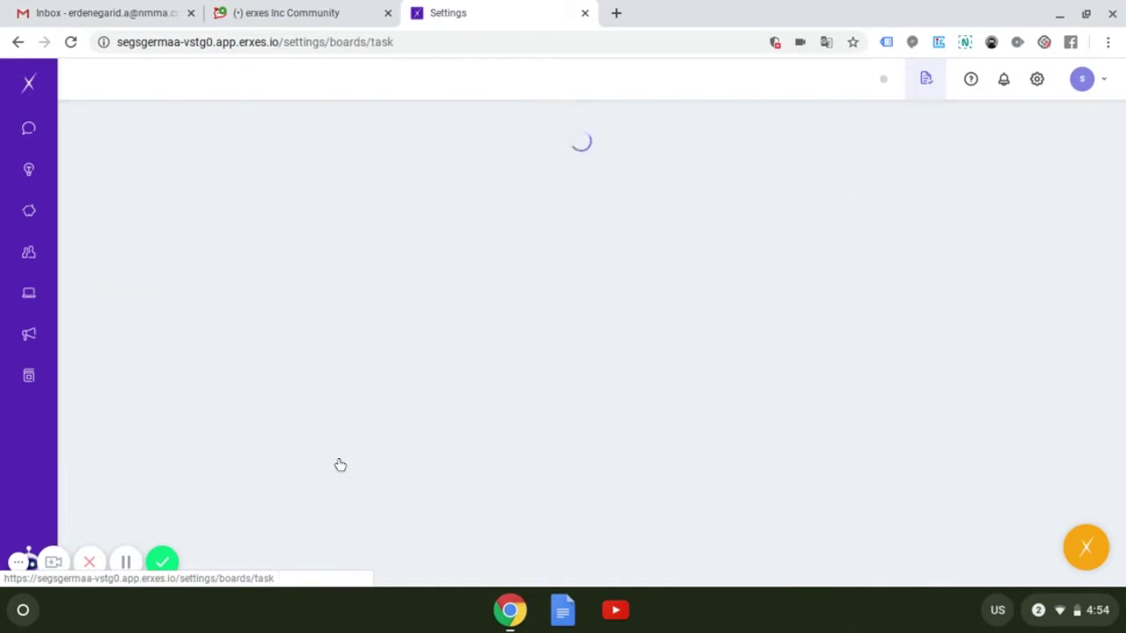
# - View the new board form and the add pipeline form for tasks, closing each without saving
pyautogui.click(251, 258)
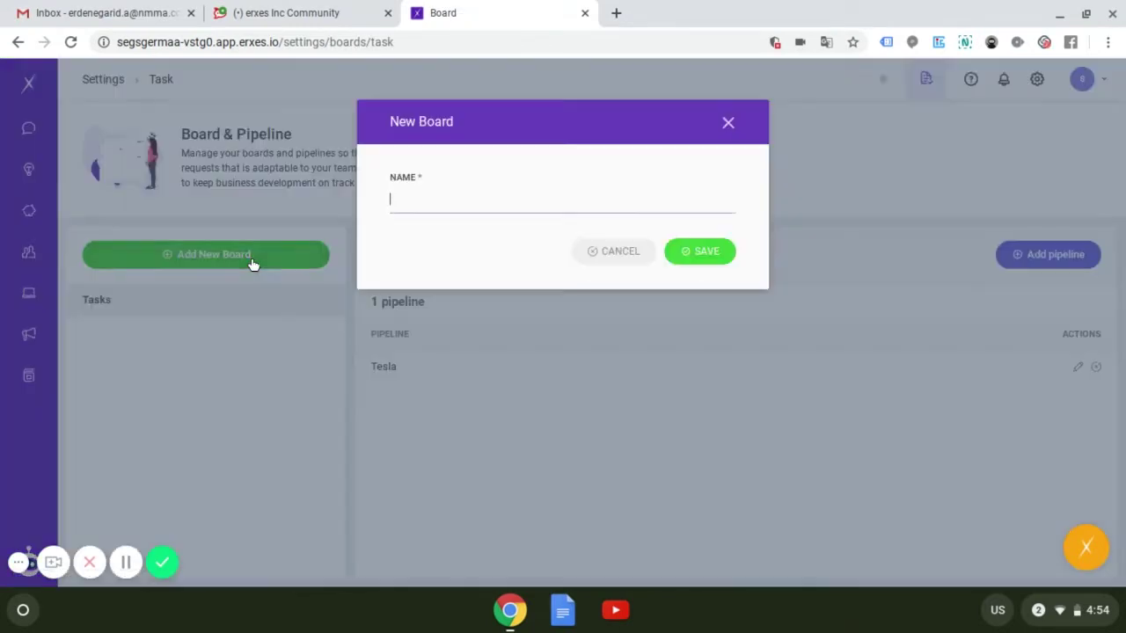
pyautogui.click(628, 250)
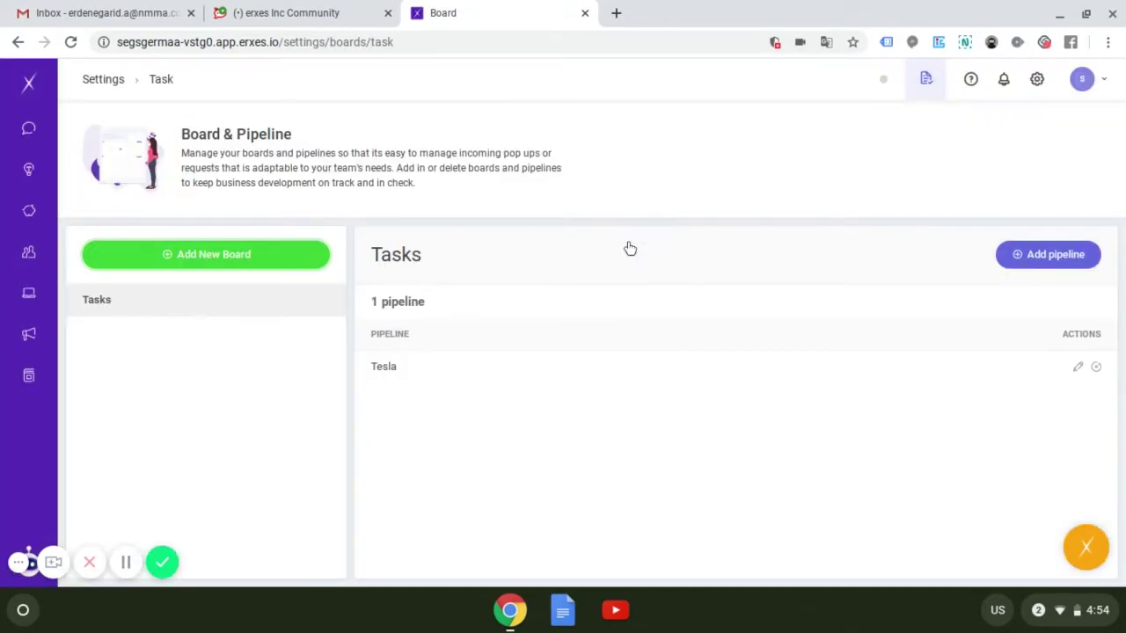
pyautogui.click(1065, 262)
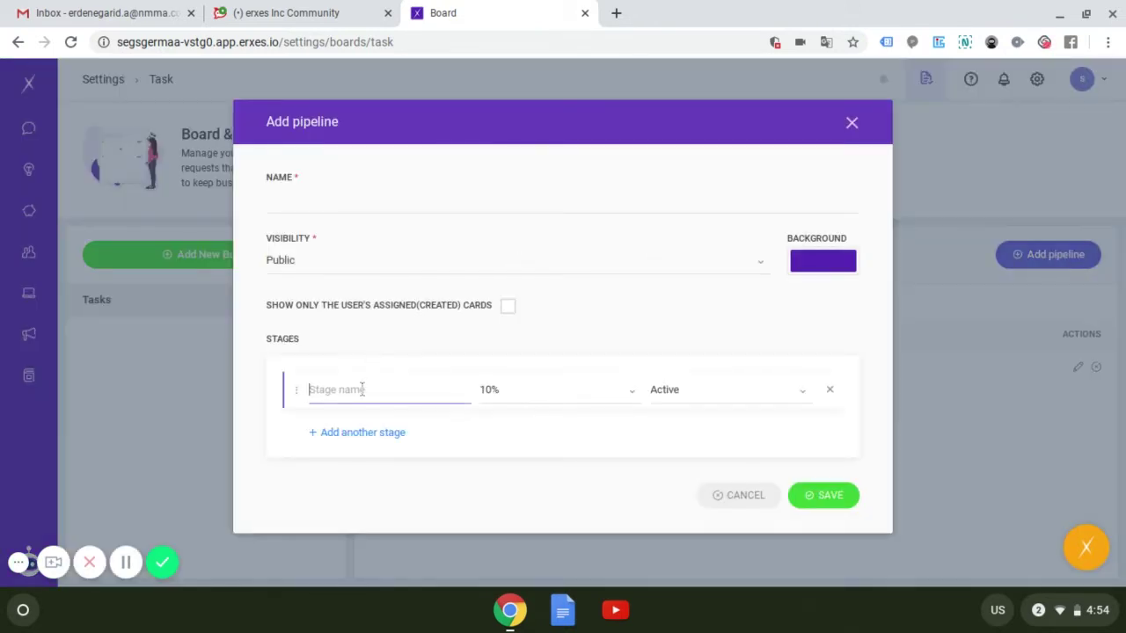
pyautogui.click(845, 127)
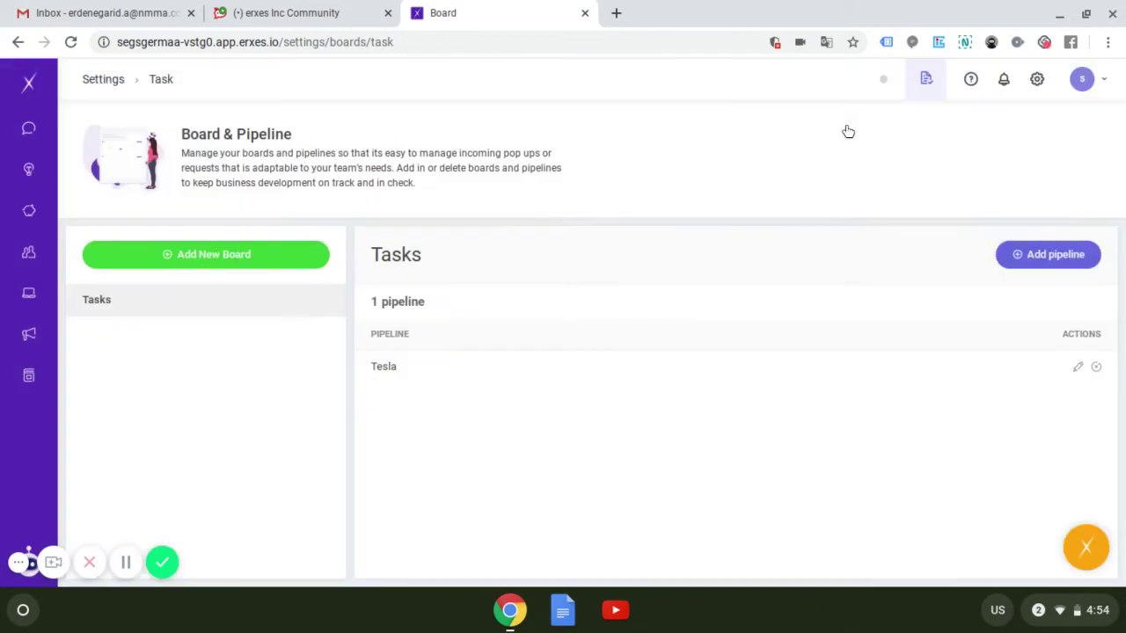
# - Add two more stages, both named "test", to the Tesla task pipeline and save it
pyautogui.click(1077, 367)
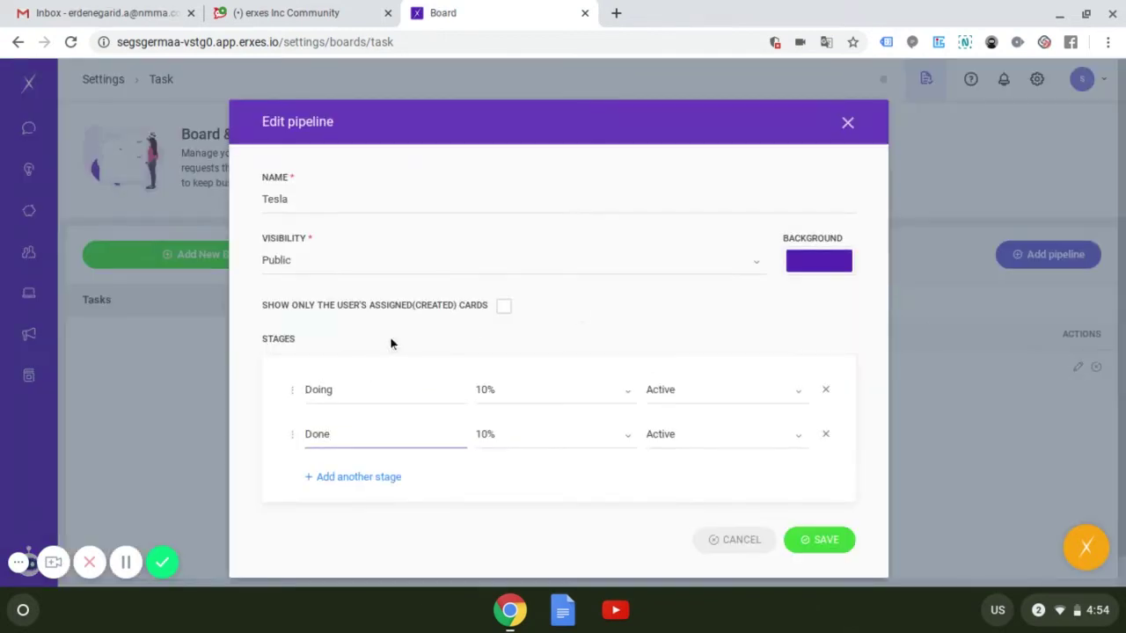
pyautogui.click(367, 445)
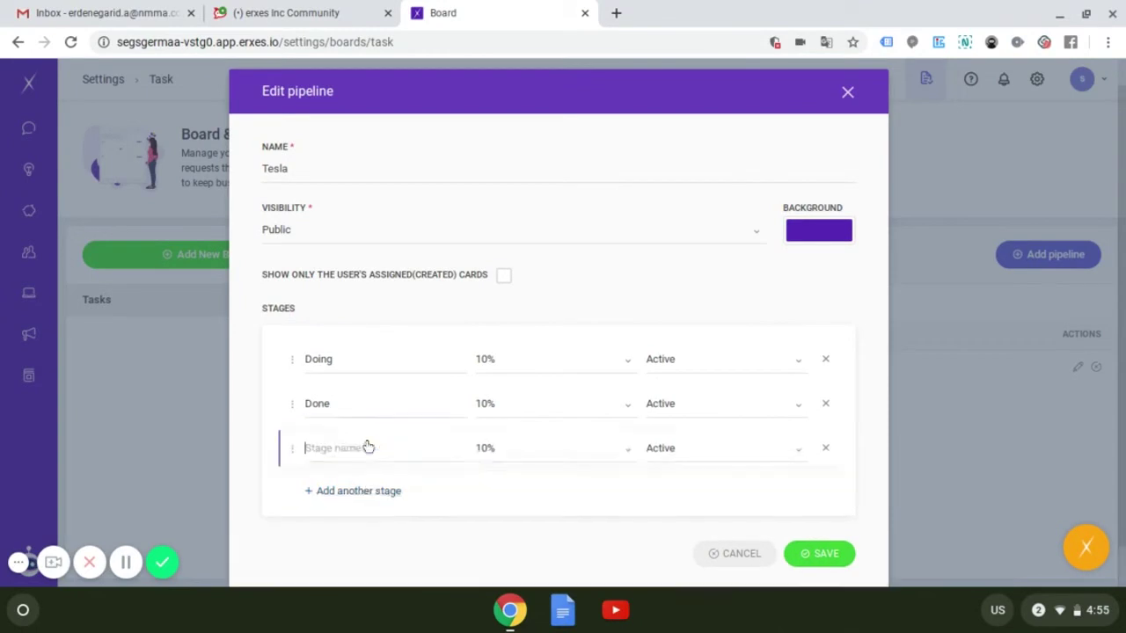
pyautogui.click(365, 443)
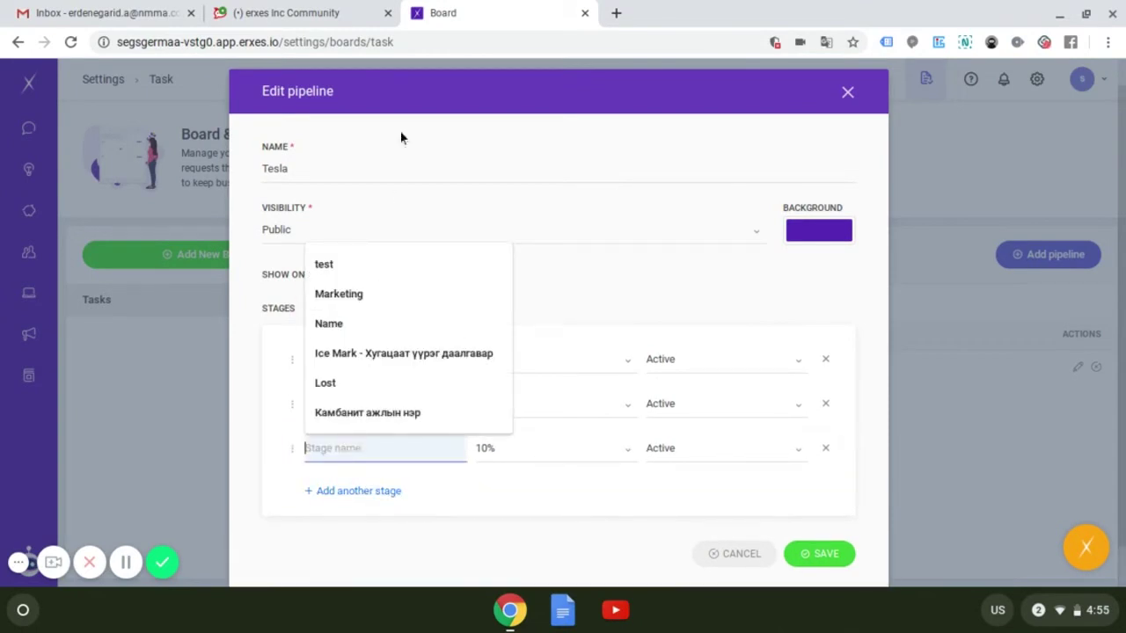
pyautogui.click(367, 255)
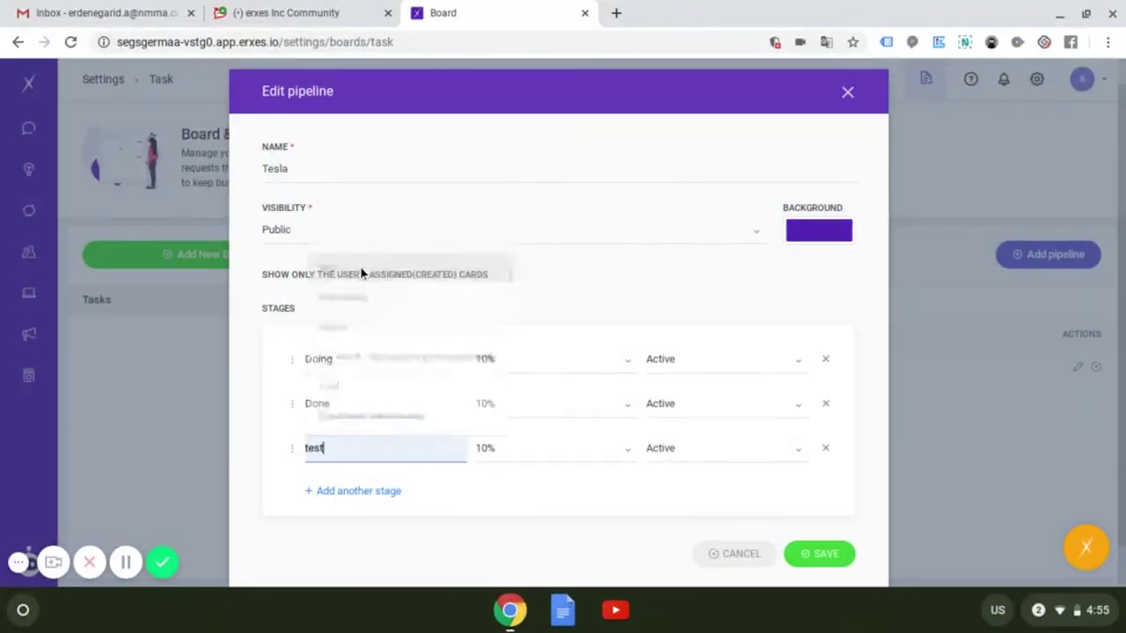
pyautogui.click(348, 490)
pyautogui.click(341, 491)
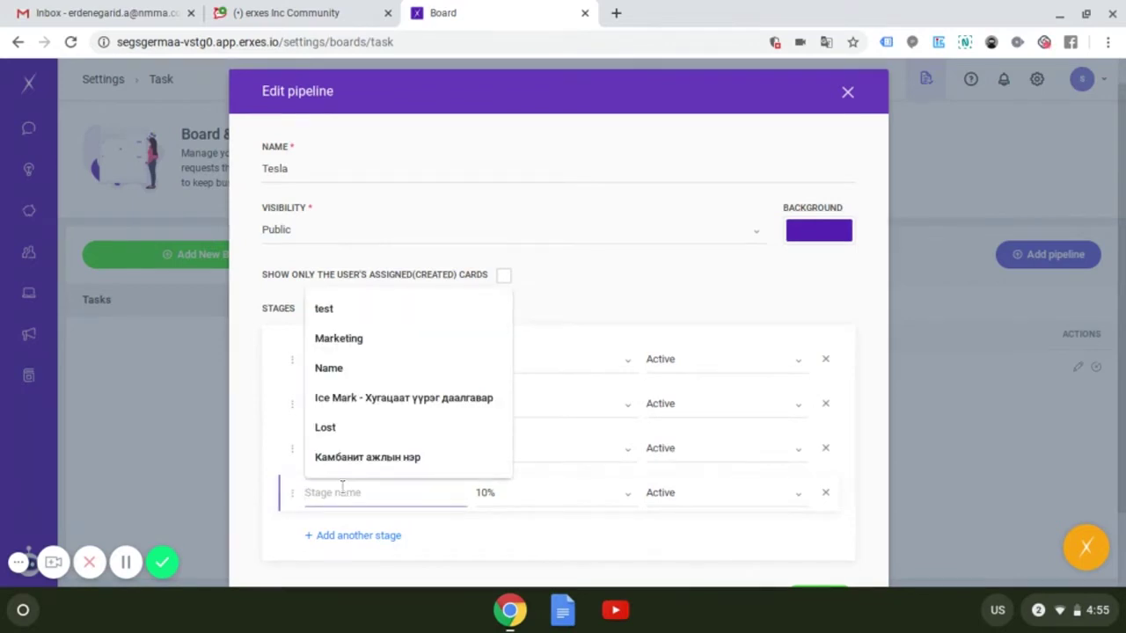
pyautogui.click(360, 310)
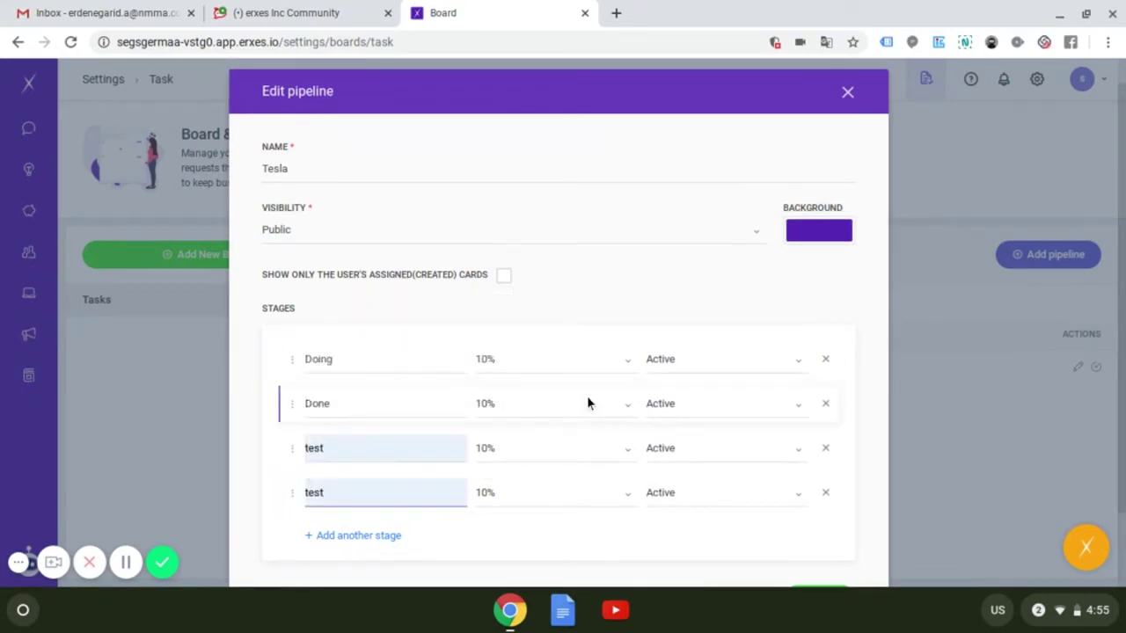
pyautogui.scroll(-3, 588, 402)
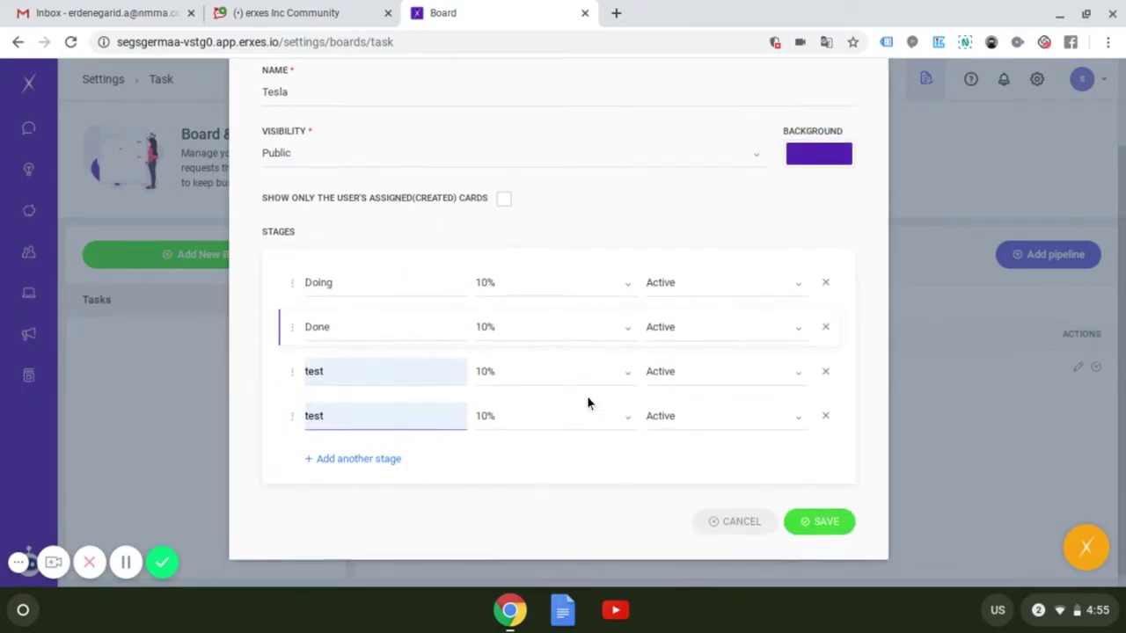
pyautogui.click(817, 507)
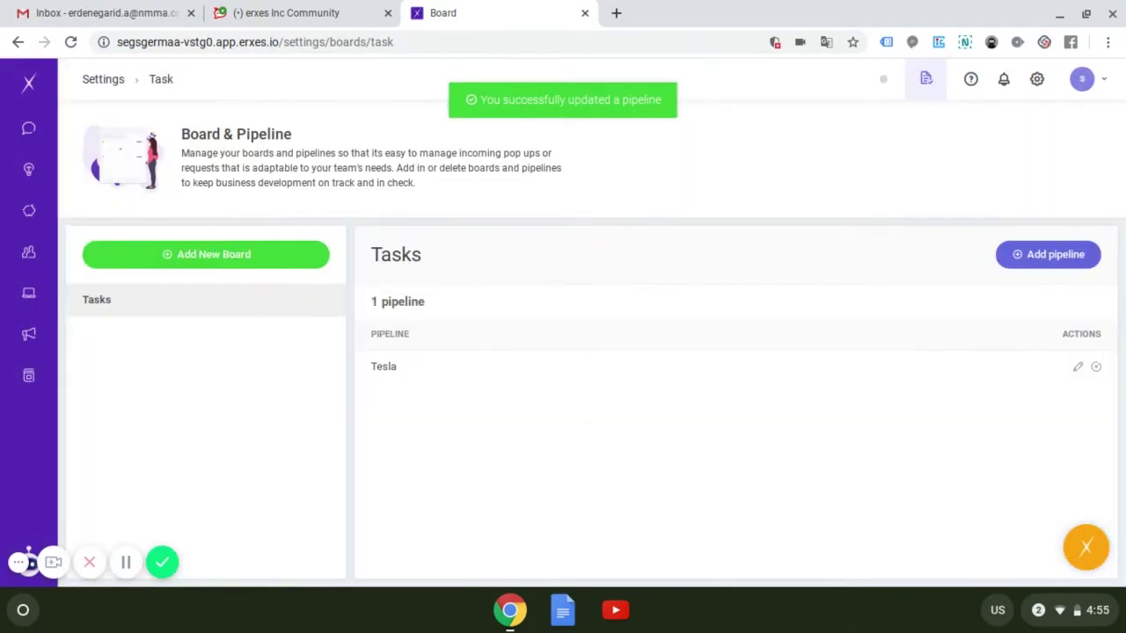
# - Start a new pipeline on the Tasks board with Private visibility and the first listed user as its member
pyautogui.click(1036, 258)
pyautogui.click(424, 254)
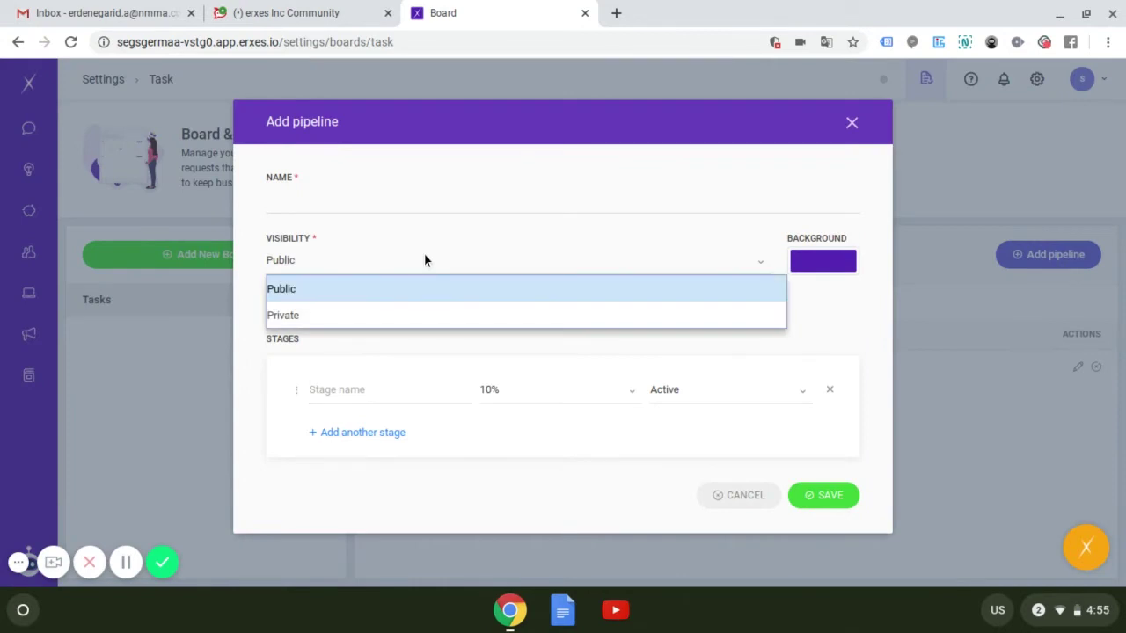
pyautogui.click(392, 303)
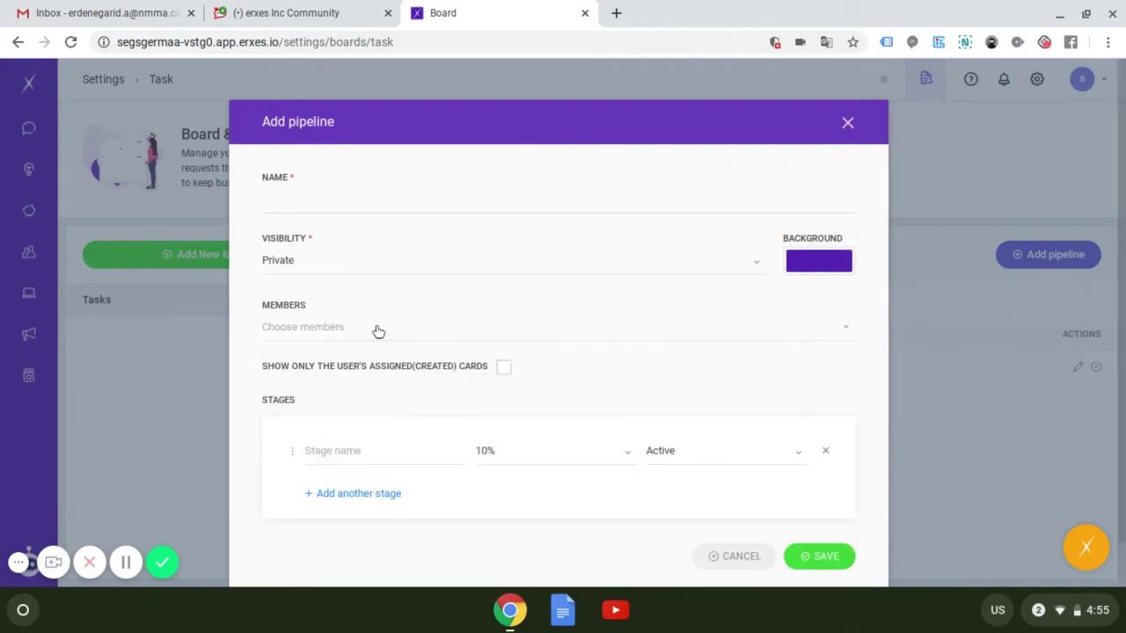
pyautogui.click(377, 332)
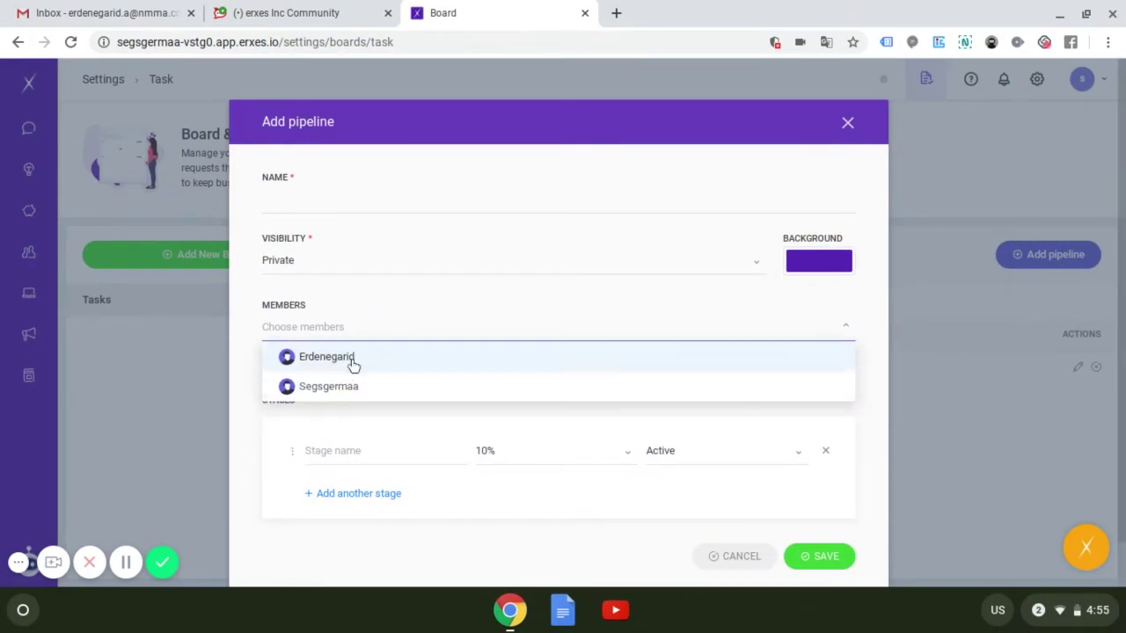
pyautogui.click(374, 365)
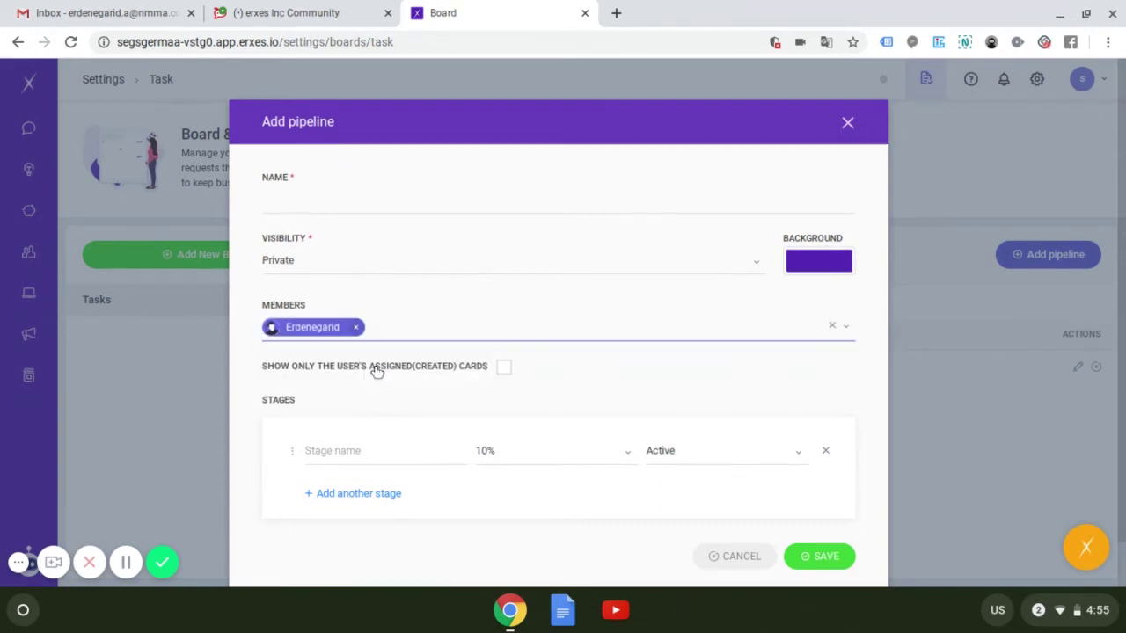
pyautogui.click(505, 366)
pyautogui.click(505, 366)
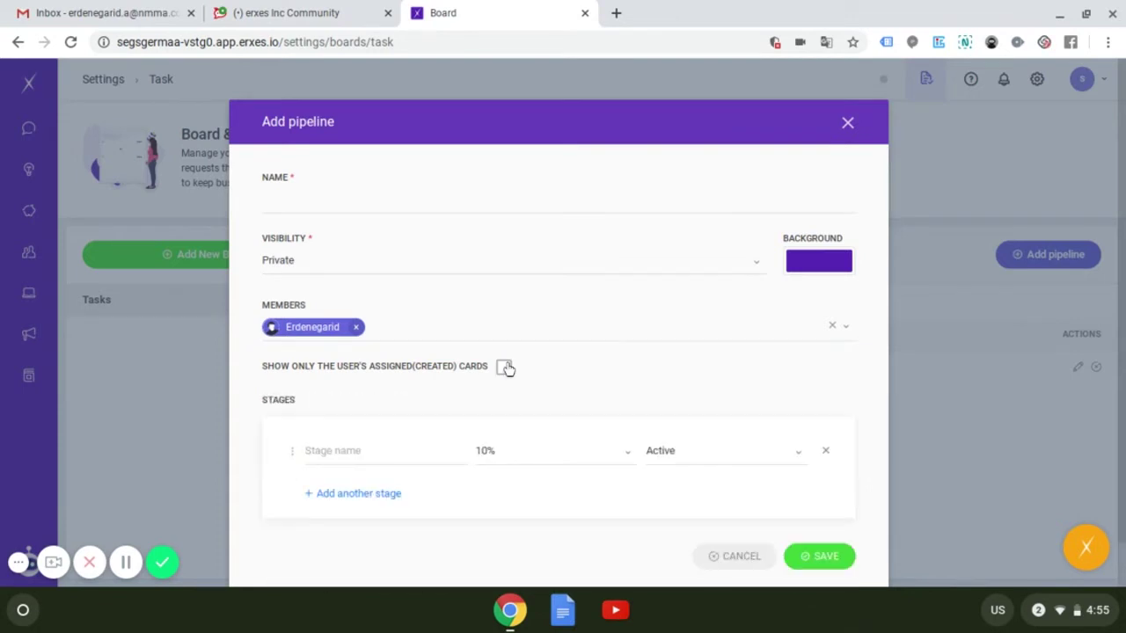
# - Give the new pipeline two stages named "test", keeping the first at 10% and setting the second to 50%
pyautogui.click(395, 451)
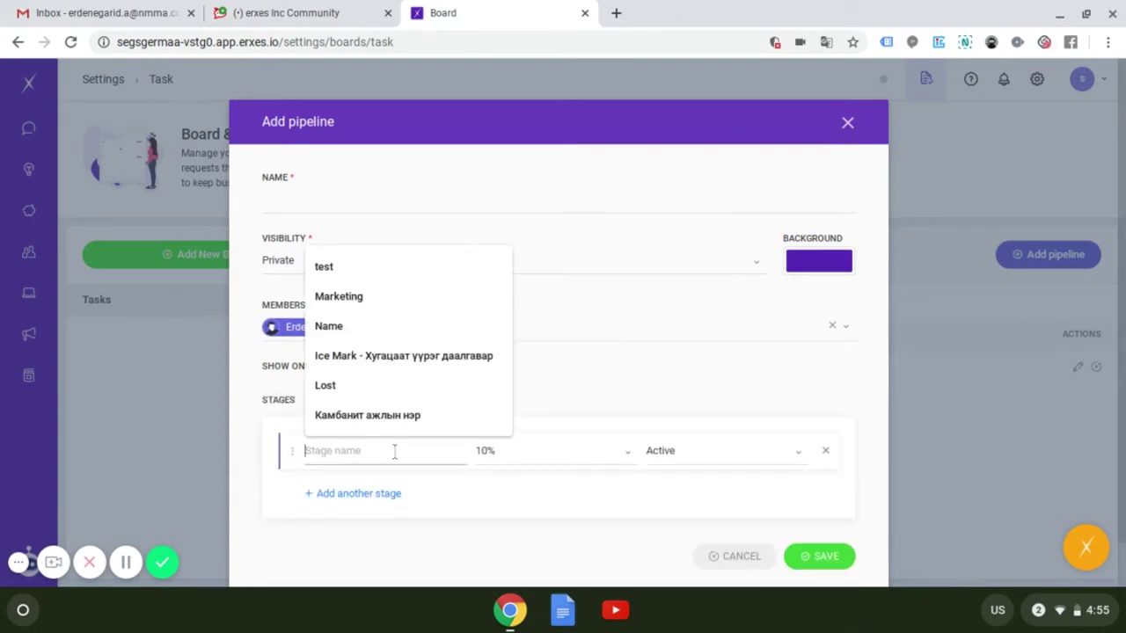
pyautogui.click(394, 271)
pyautogui.click(367, 495)
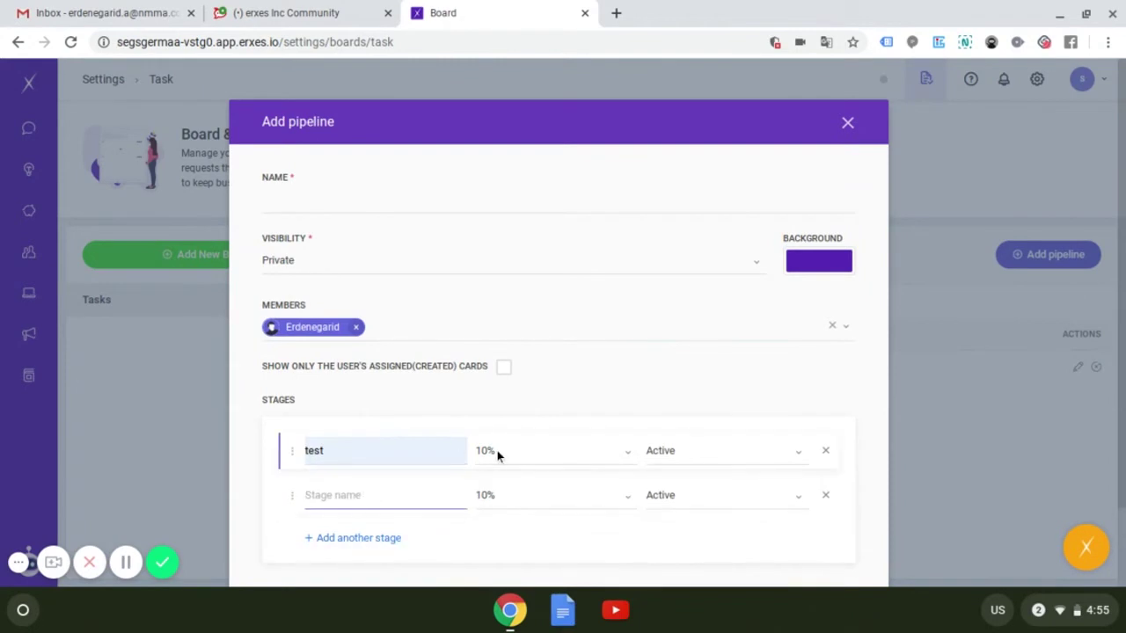
pyautogui.click(336, 495)
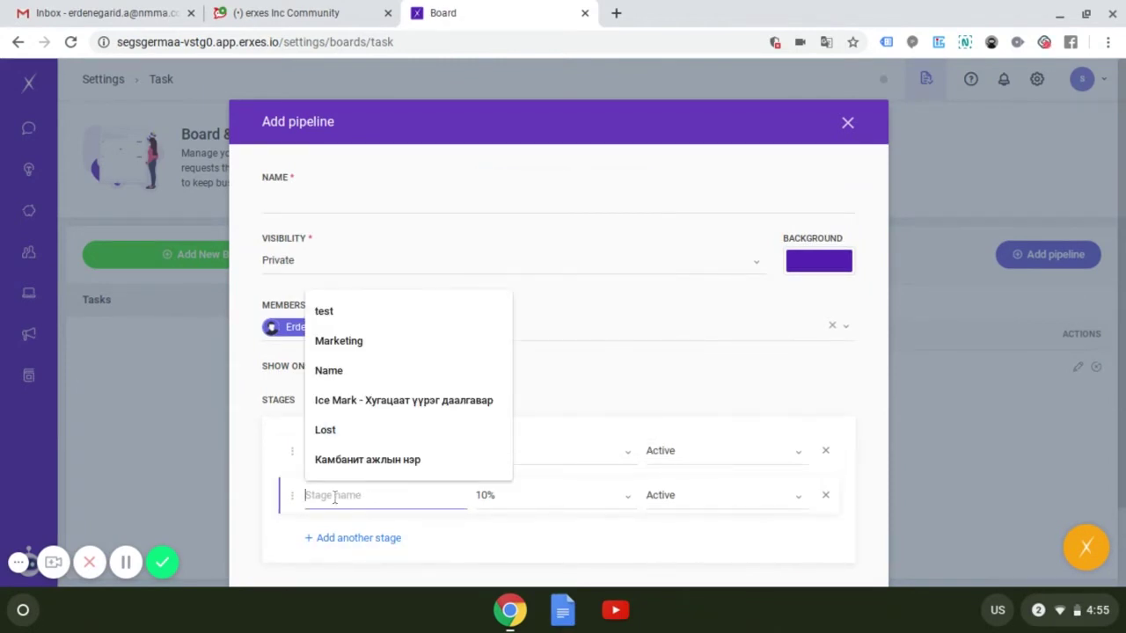
pyautogui.click(358, 310)
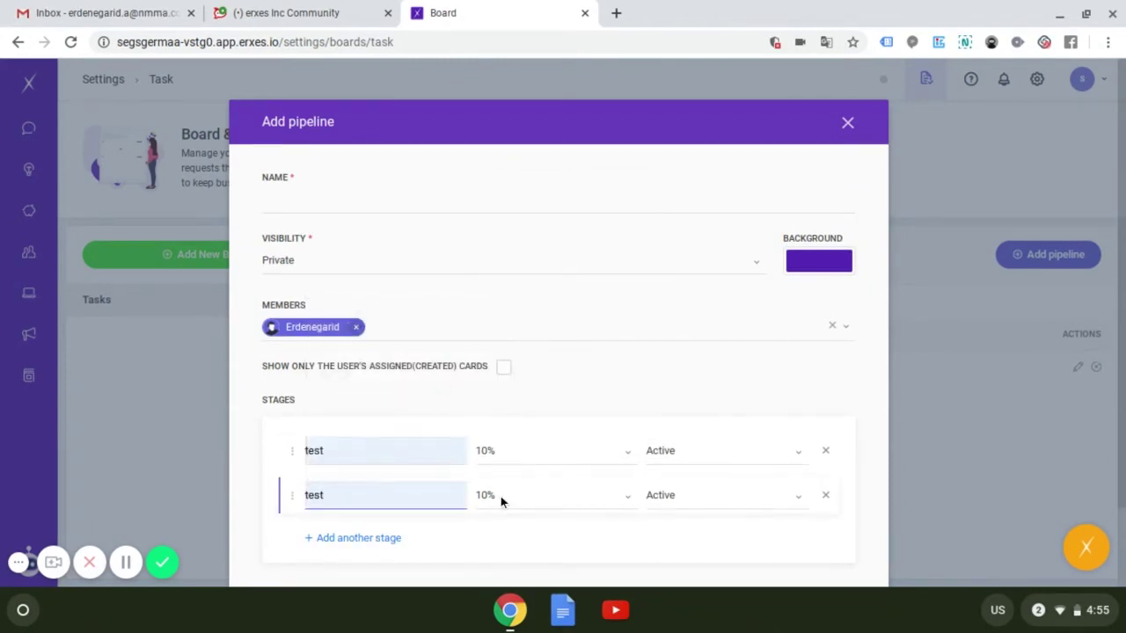
pyautogui.click(500, 496)
pyautogui.click(539, 339)
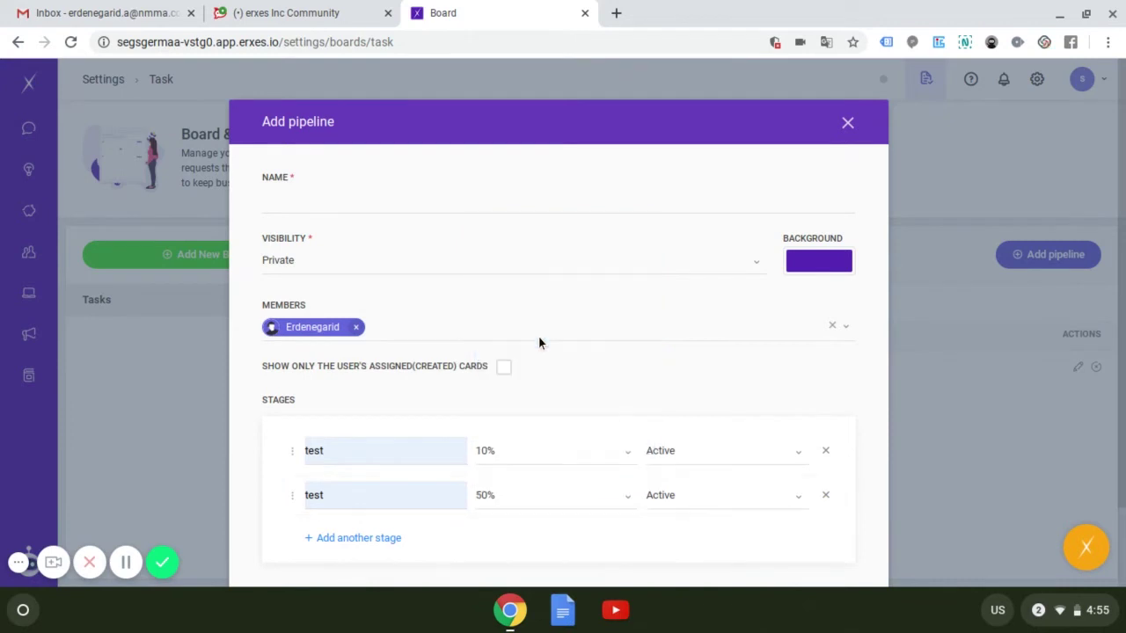
# - Add a third stage named "Lost" to the new pipeline and set its probability to Done
pyautogui.click(368, 539)
pyautogui.click(345, 538)
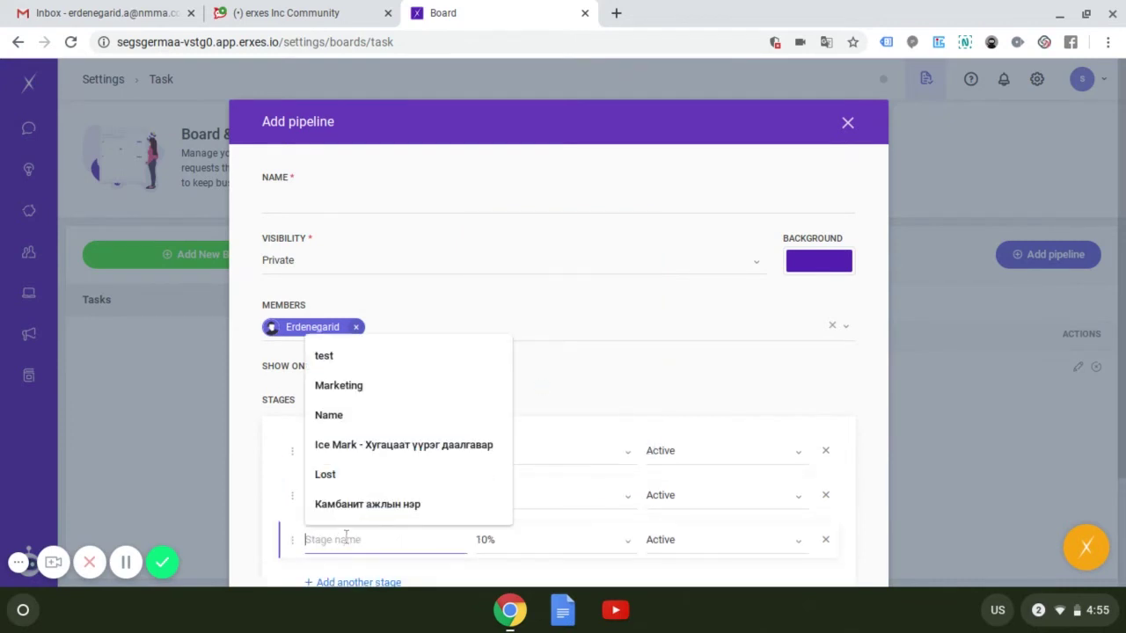
pyautogui.click(359, 473)
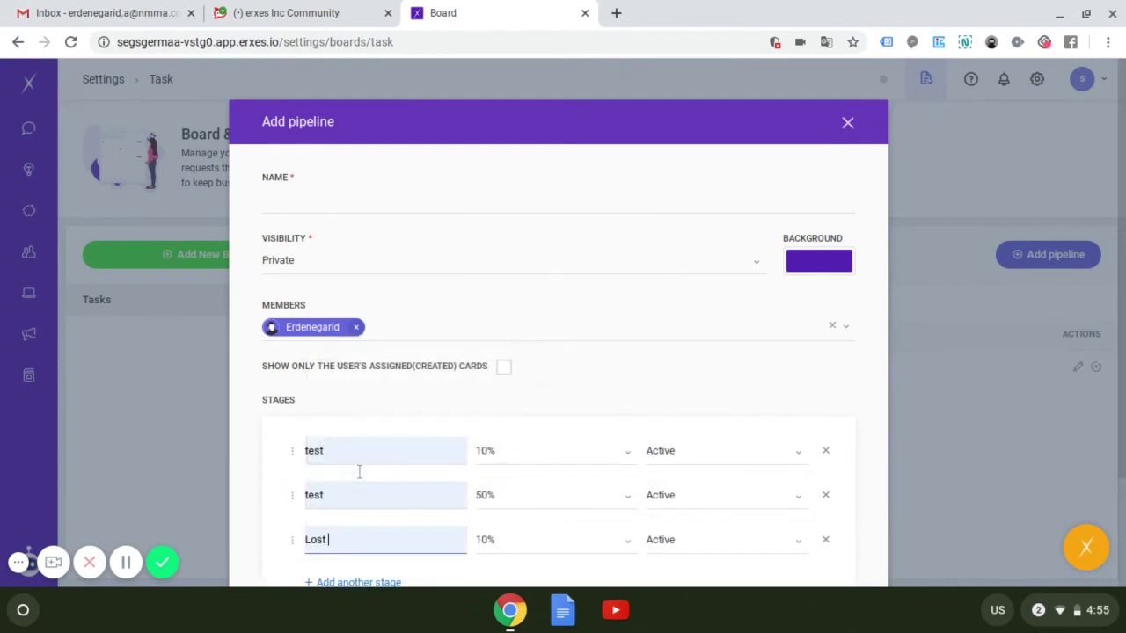
pyautogui.click(672, 544)
pyautogui.click(595, 544)
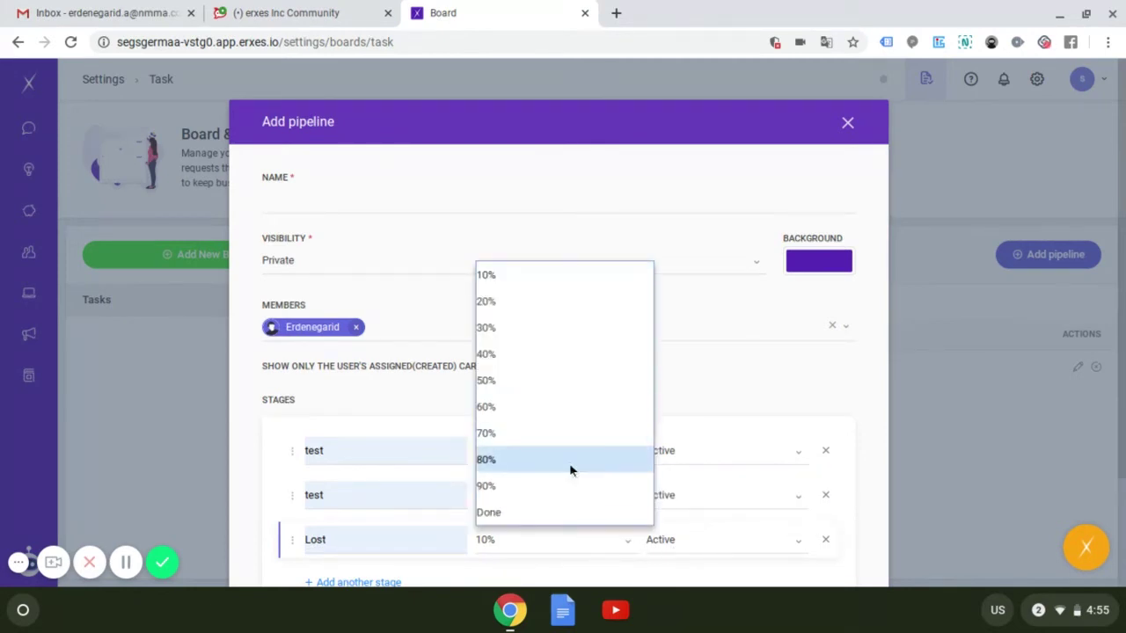
pyautogui.click(550, 515)
# - Name the new pipeline "test" and save it
pyautogui.scroll(-2, 549, 517)
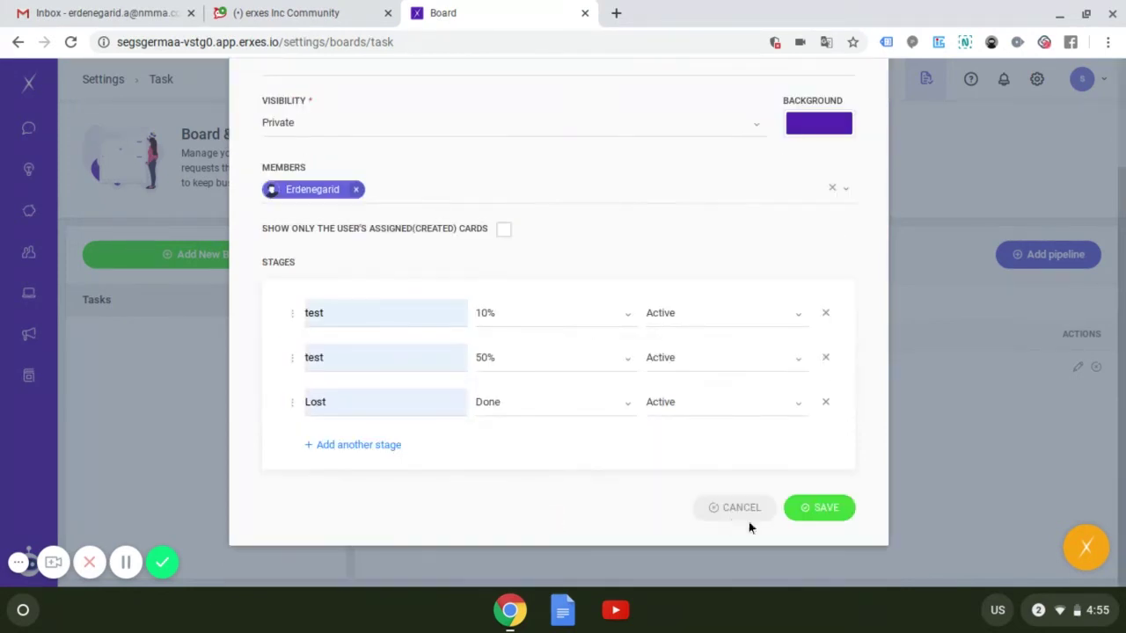
pyautogui.click(804, 509)
pyautogui.scroll(2, 756, 430)
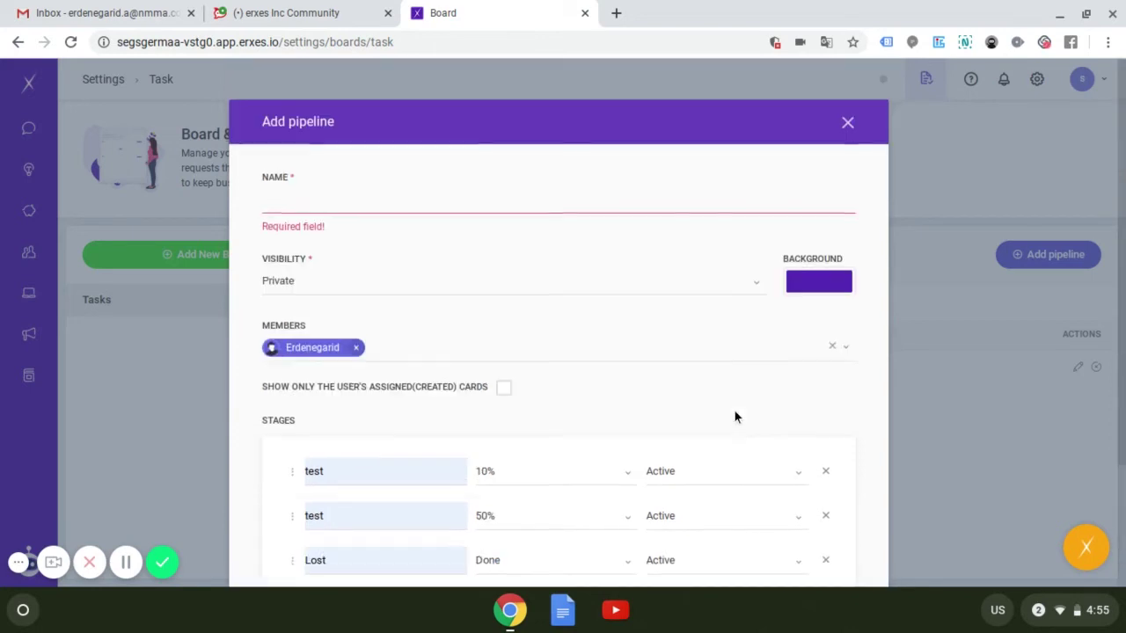
pyautogui.click(606, 211)
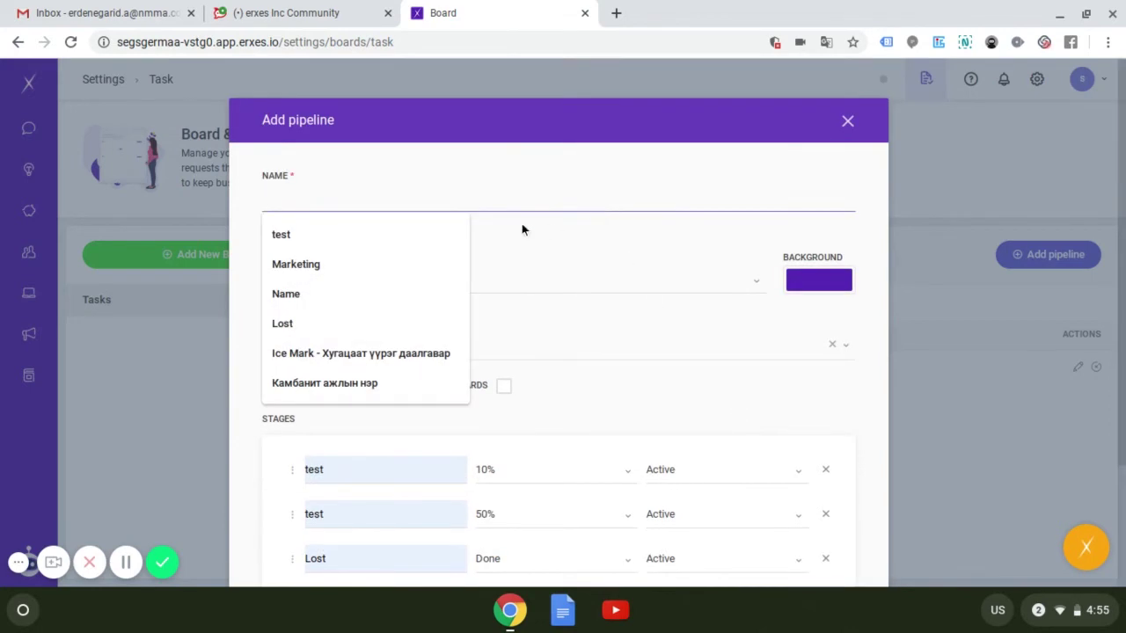
pyautogui.click(457, 230)
pyautogui.scroll(-2, 697, 298)
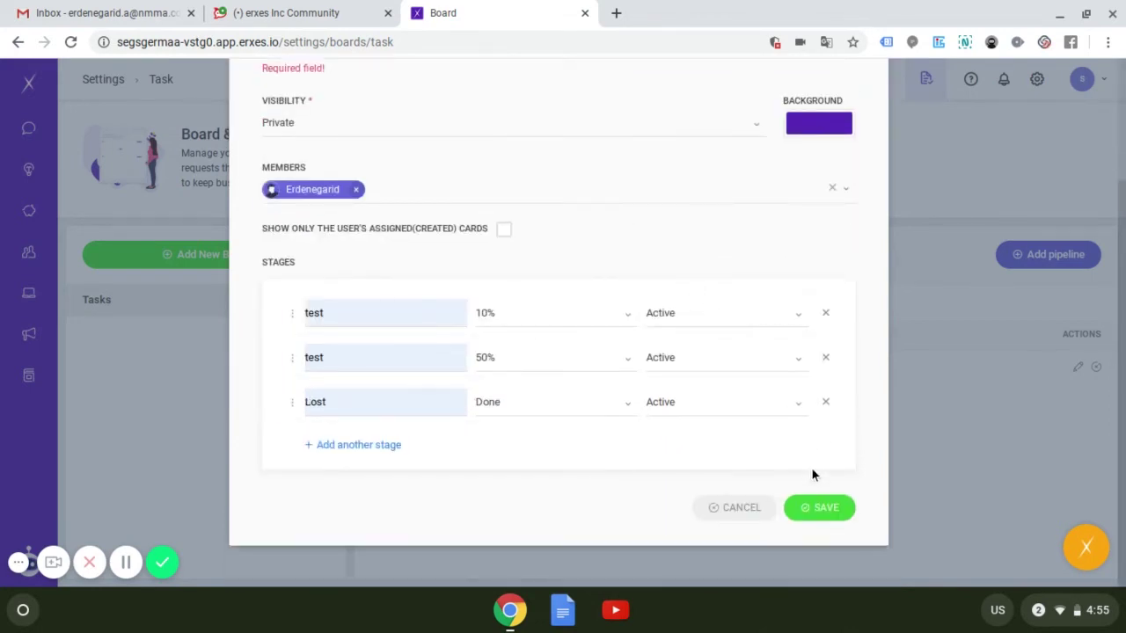
pyautogui.click(816, 506)
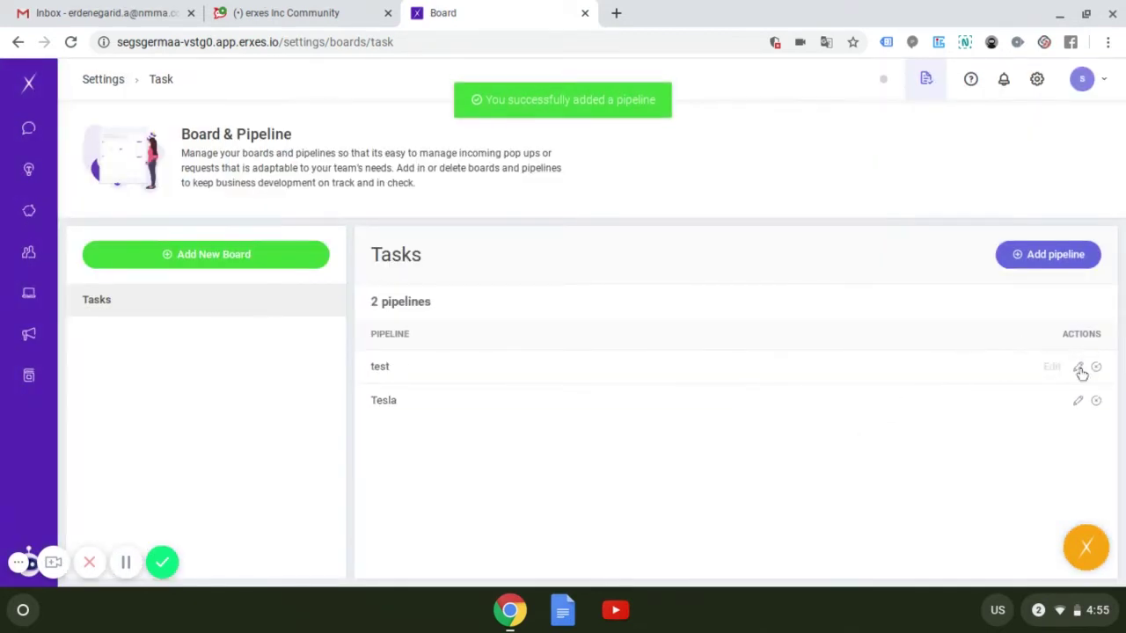
# - View the settings of the test and Tesla pipelines in turn, closing each without changes
pyautogui.click(1079, 367)
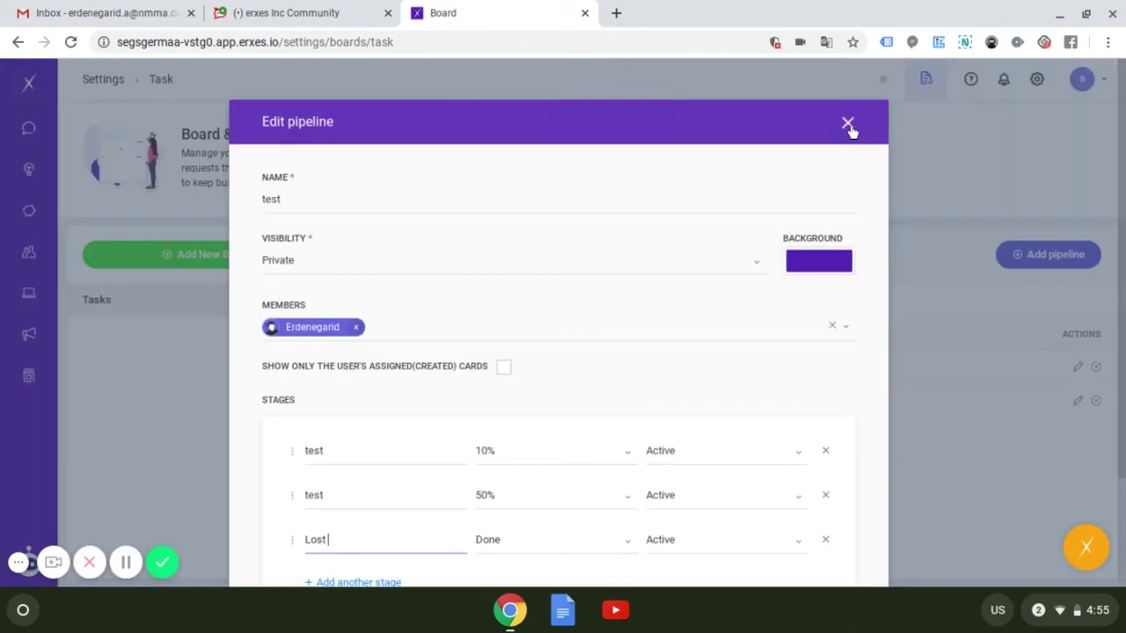
pyautogui.click(848, 125)
pyautogui.click(1077, 406)
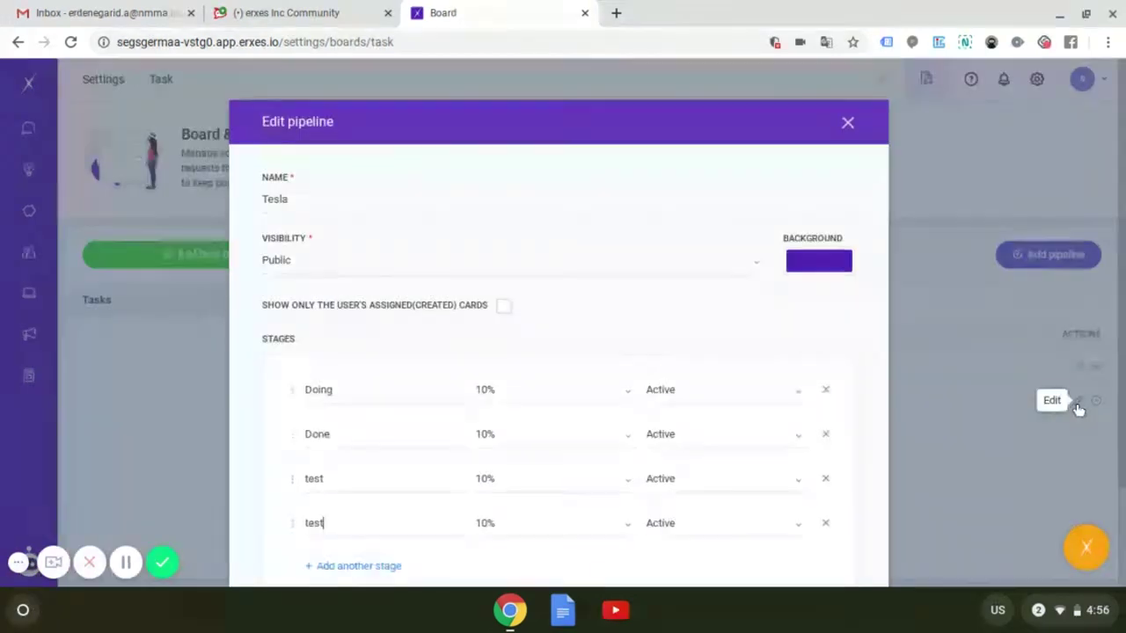
pyautogui.click(846, 145)
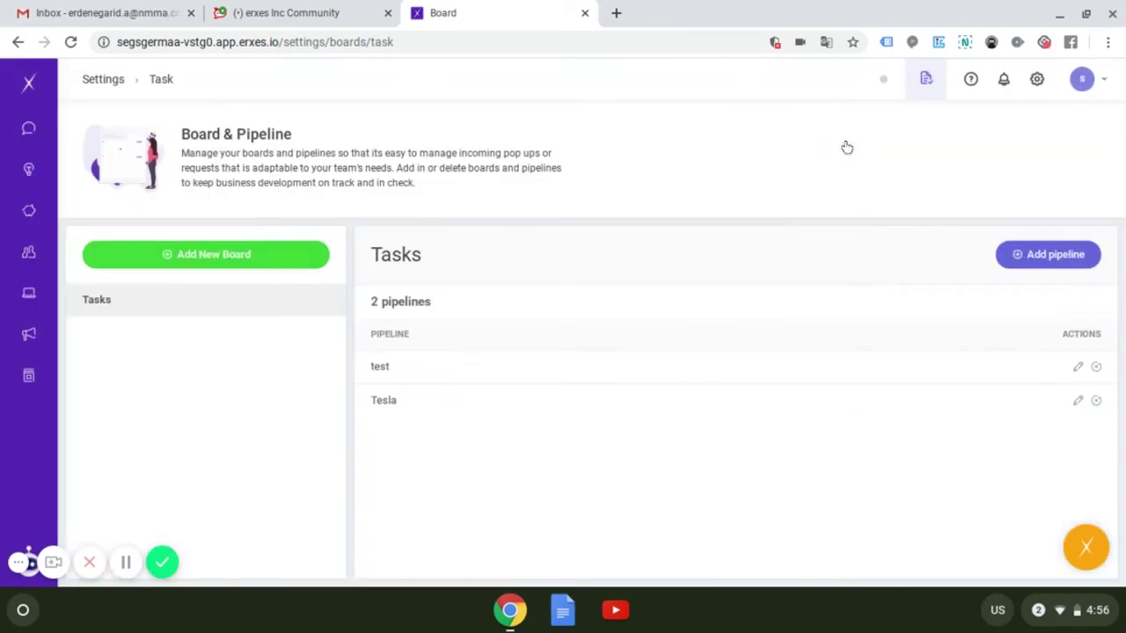
# - Open the task board and add a task named "tst" to the Doing stage of the Tesla pipeline
pyautogui.click(928, 80)
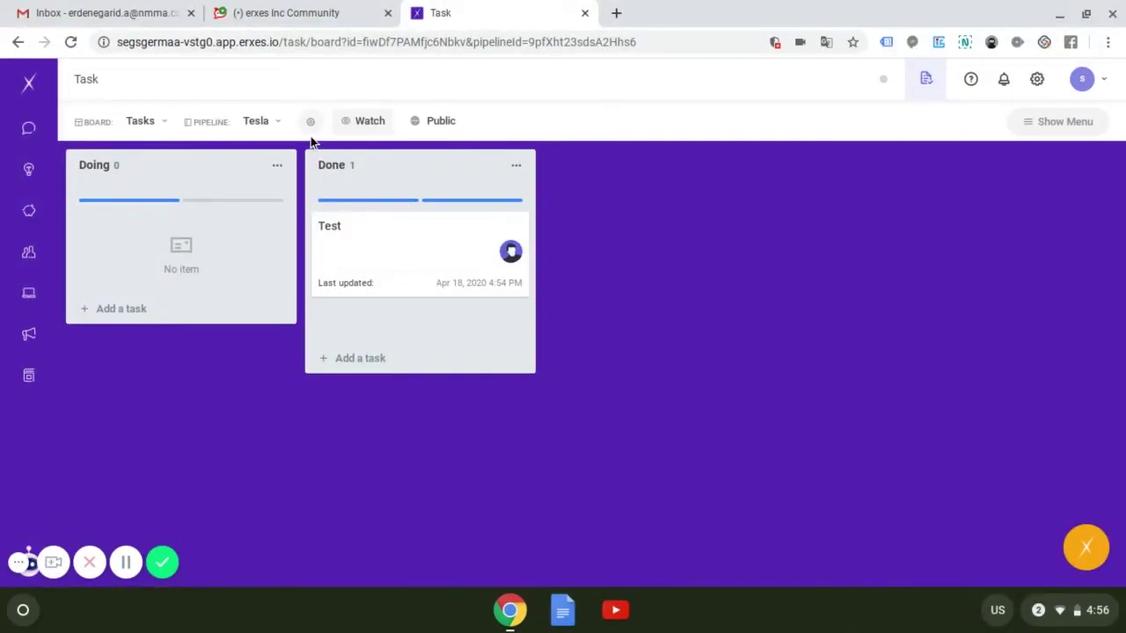
pyautogui.click(136, 307)
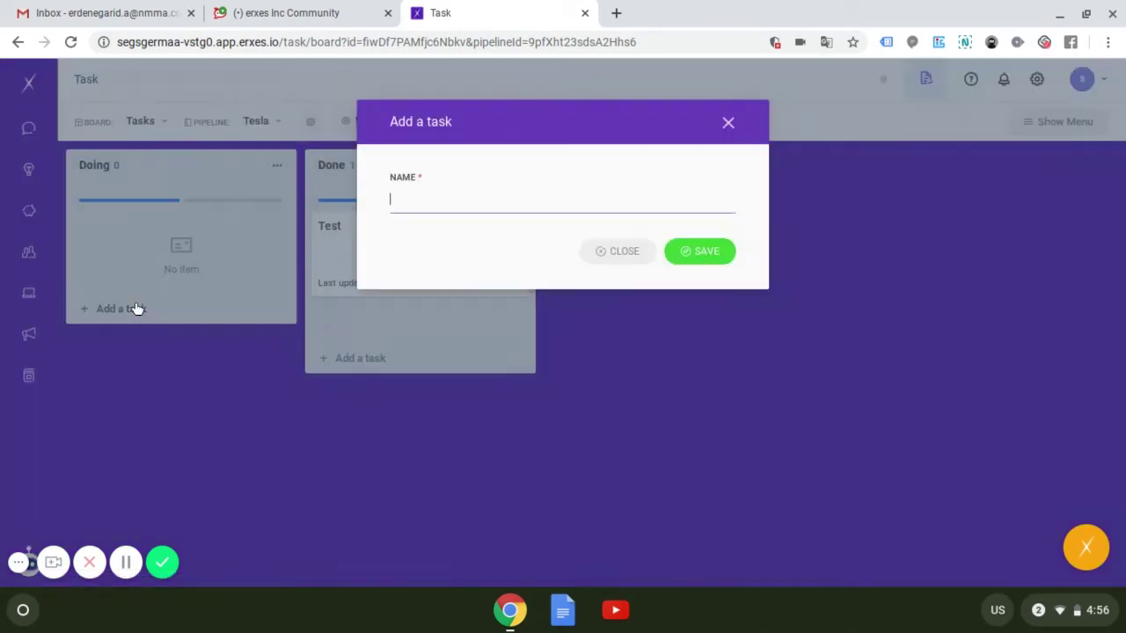
pyautogui.write('tst')
pyautogui.click(696, 264)
# - Open the Test task in the Done stage and set its close date to 2020/04/23 at 16:56
pyautogui.click(410, 233)
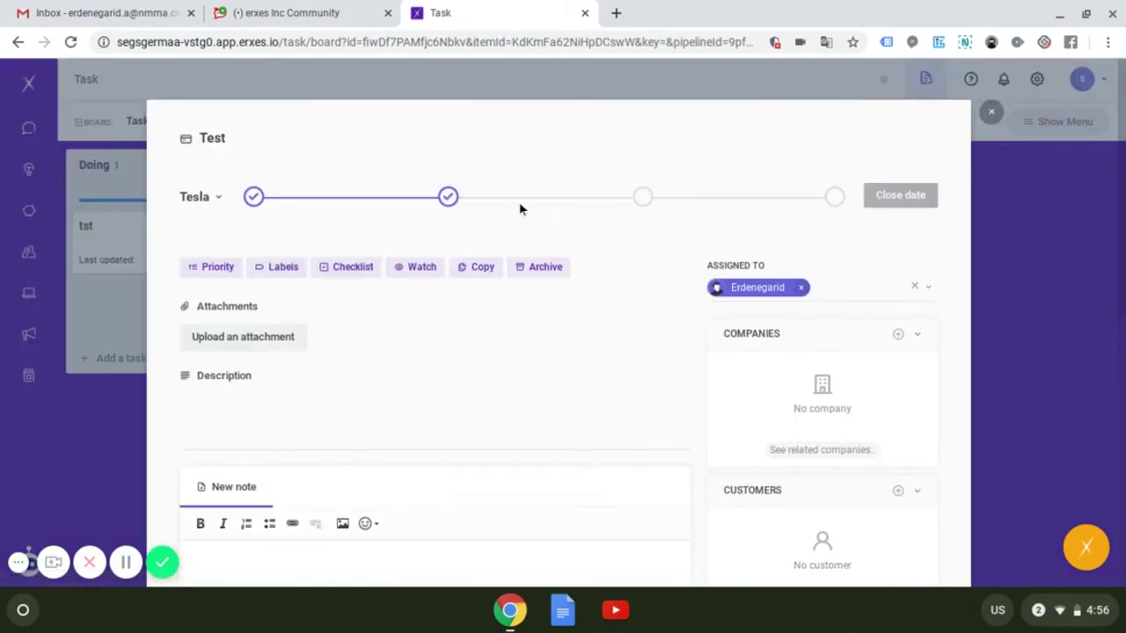
pyautogui.click(919, 192)
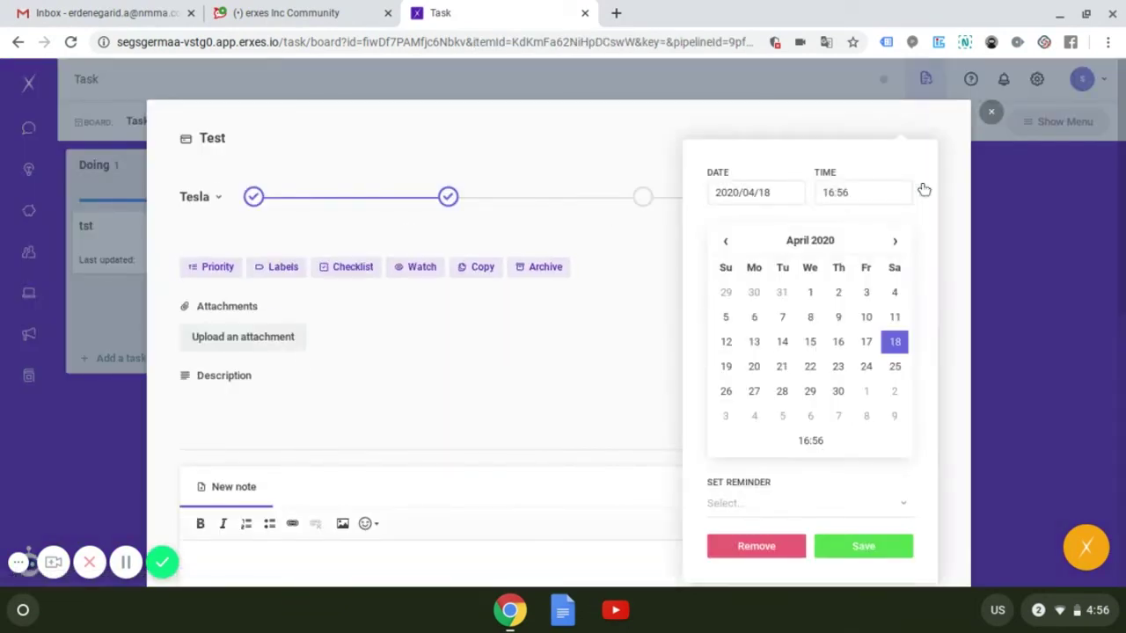
pyautogui.click(838, 366)
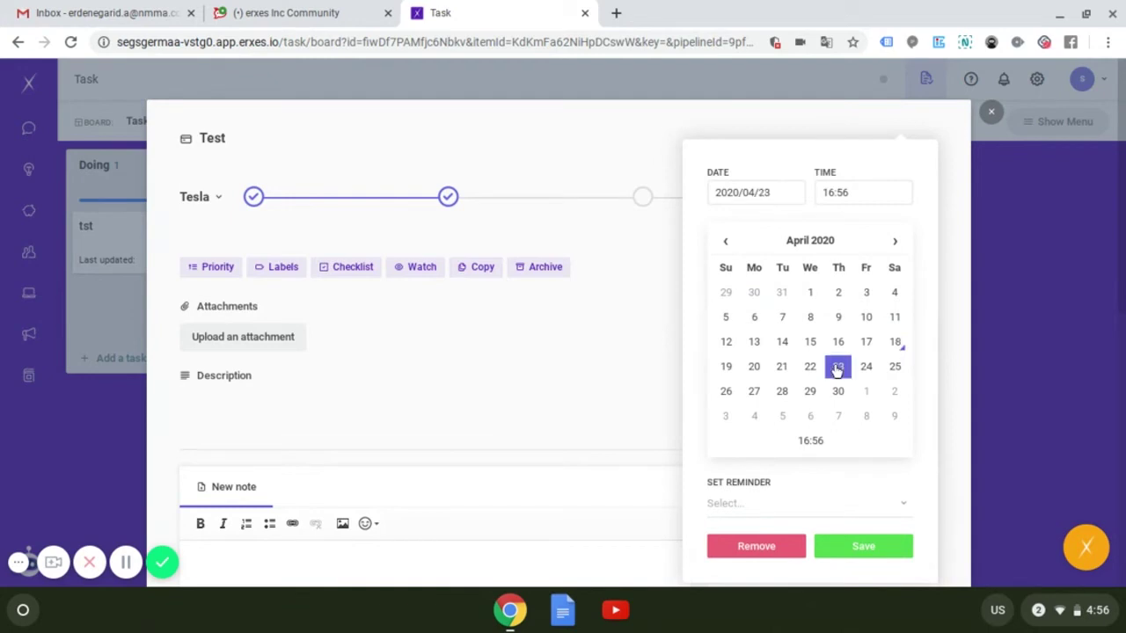
pyautogui.click(852, 543)
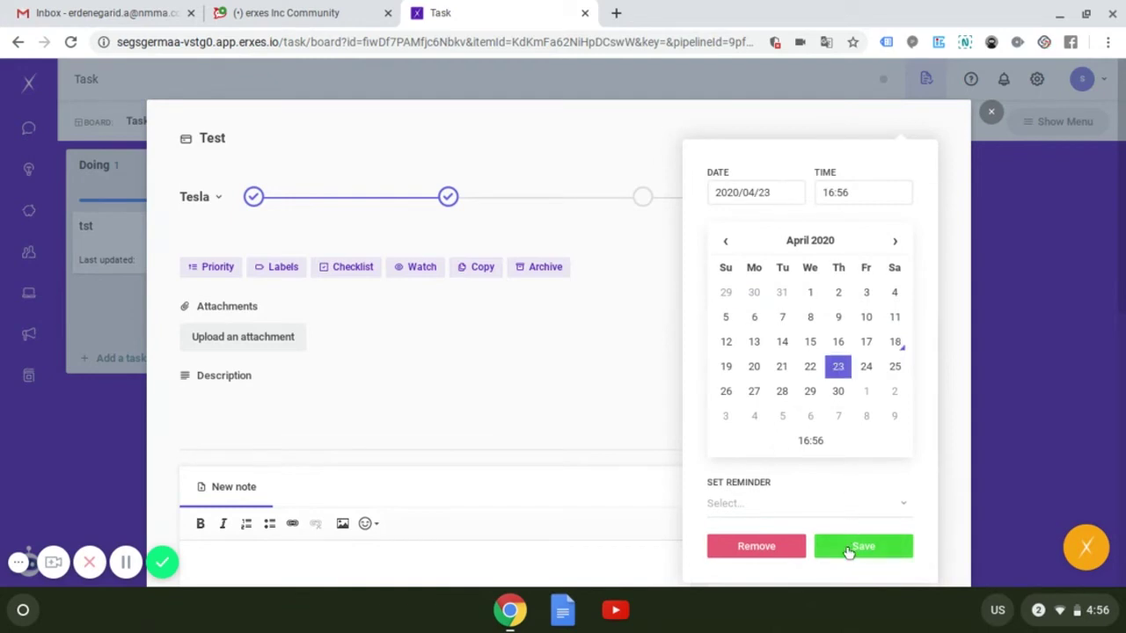
# - Set the Test task's priority to High and view its label options without adding a label
pyautogui.click(208, 278)
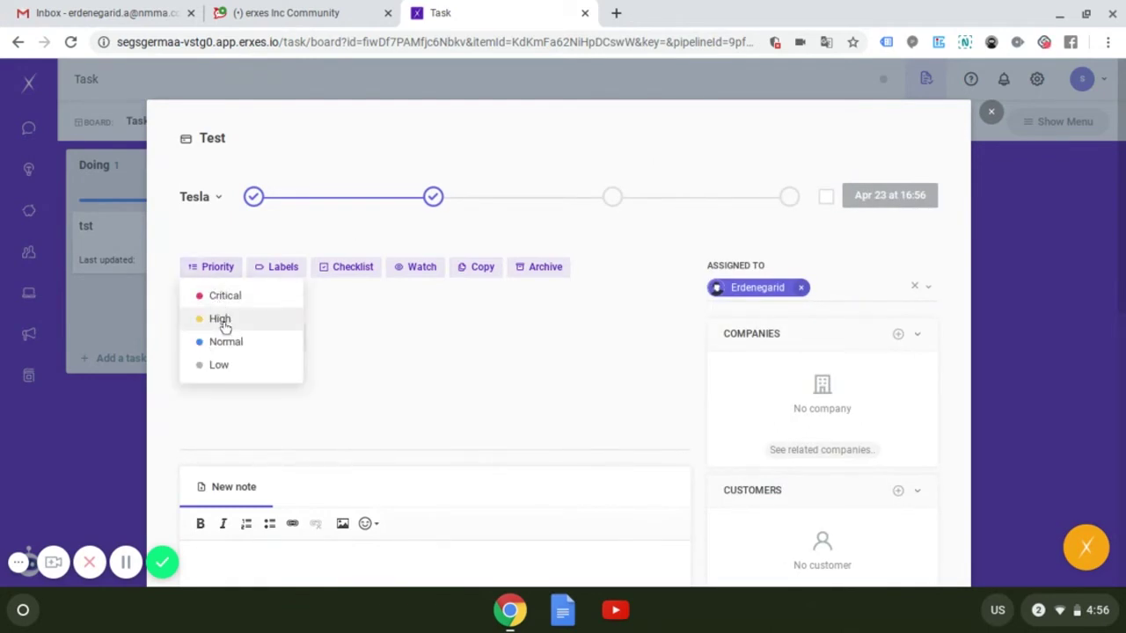
pyautogui.click(220, 320)
pyautogui.click(267, 266)
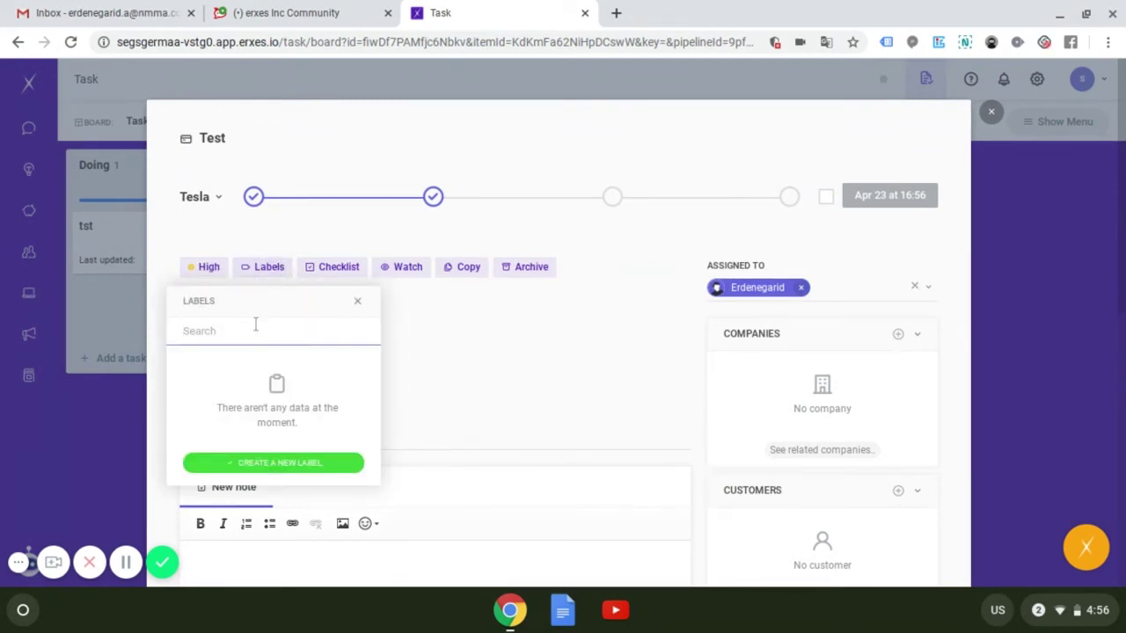
pyautogui.click(608, 376)
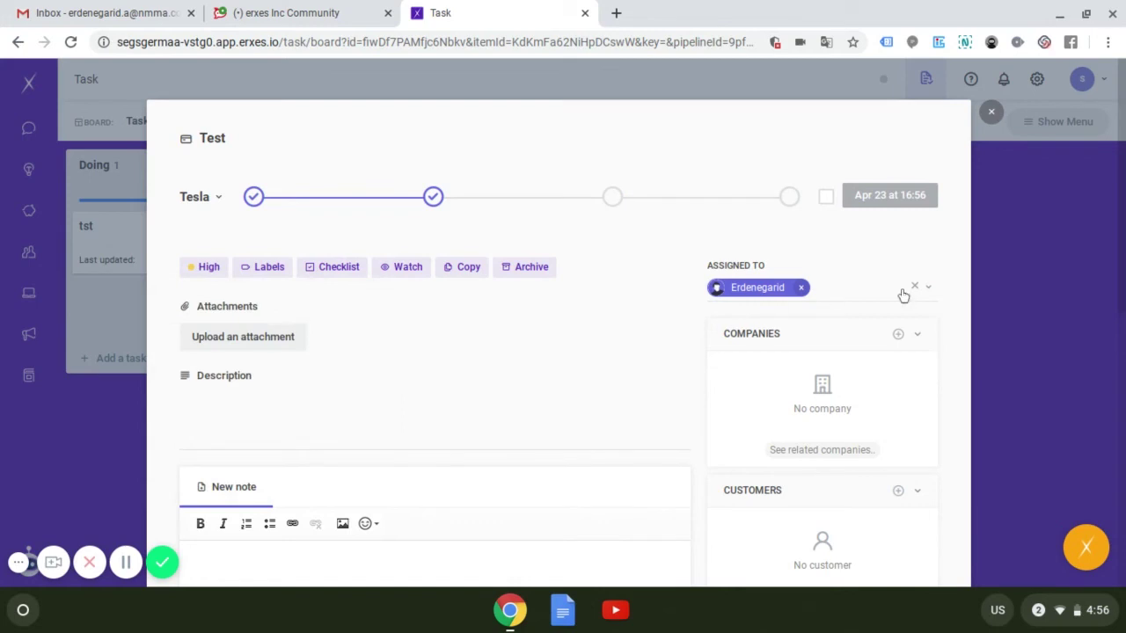
# - Remove the Test task's assigned user and assign the same user again
pyautogui.click(867, 291)
pyautogui.click(802, 288)
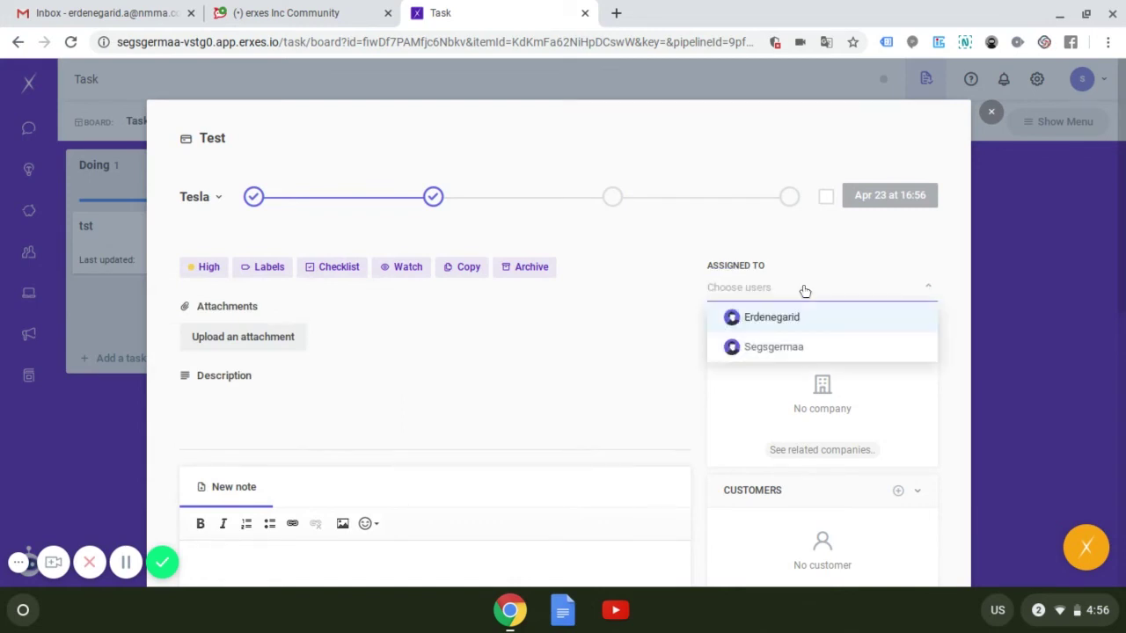
pyautogui.click(779, 327)
# - Add a checklist named "Checklist" to the Test task with the items "1" and "2"
pyautogui.click(337, 272)
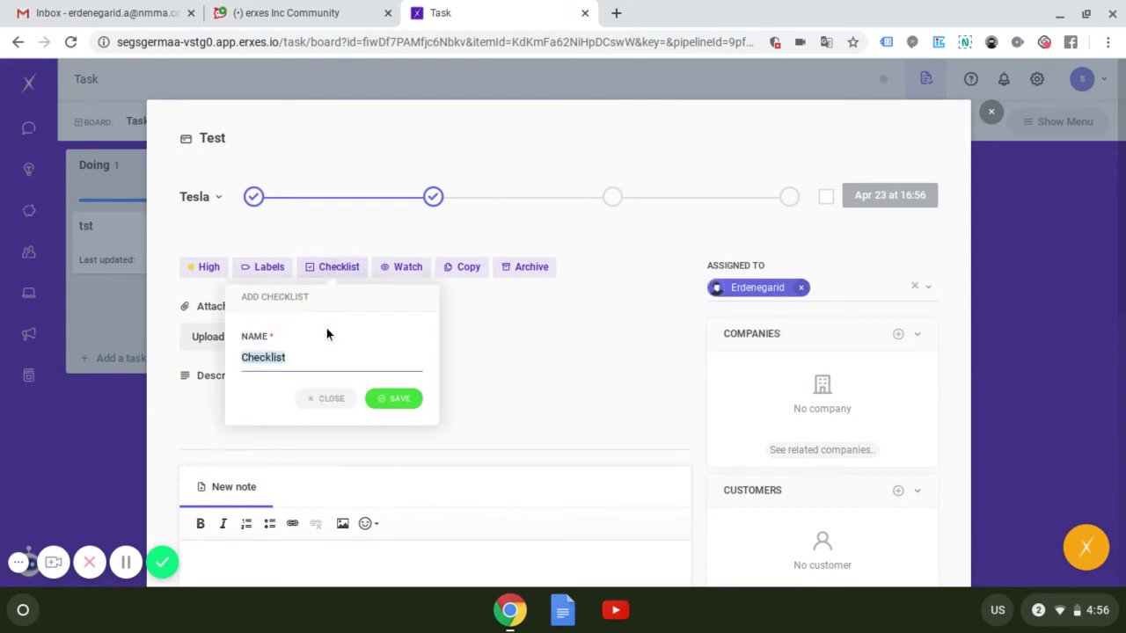
pyautogui.click(394, 400)
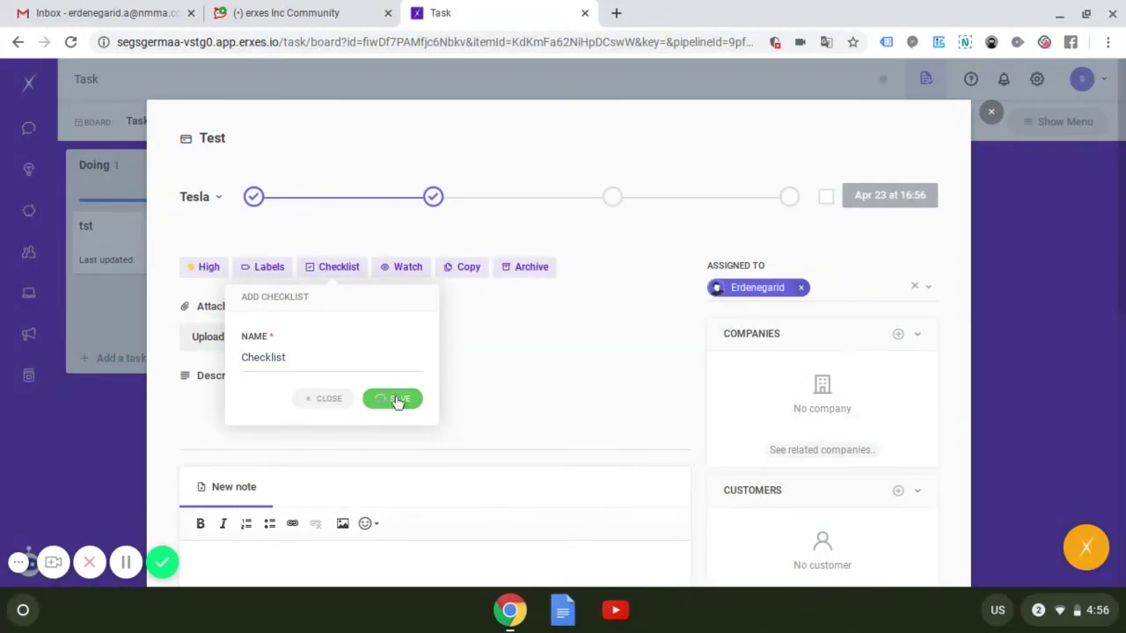
pyautogui.scroll(-2, 370, 392)
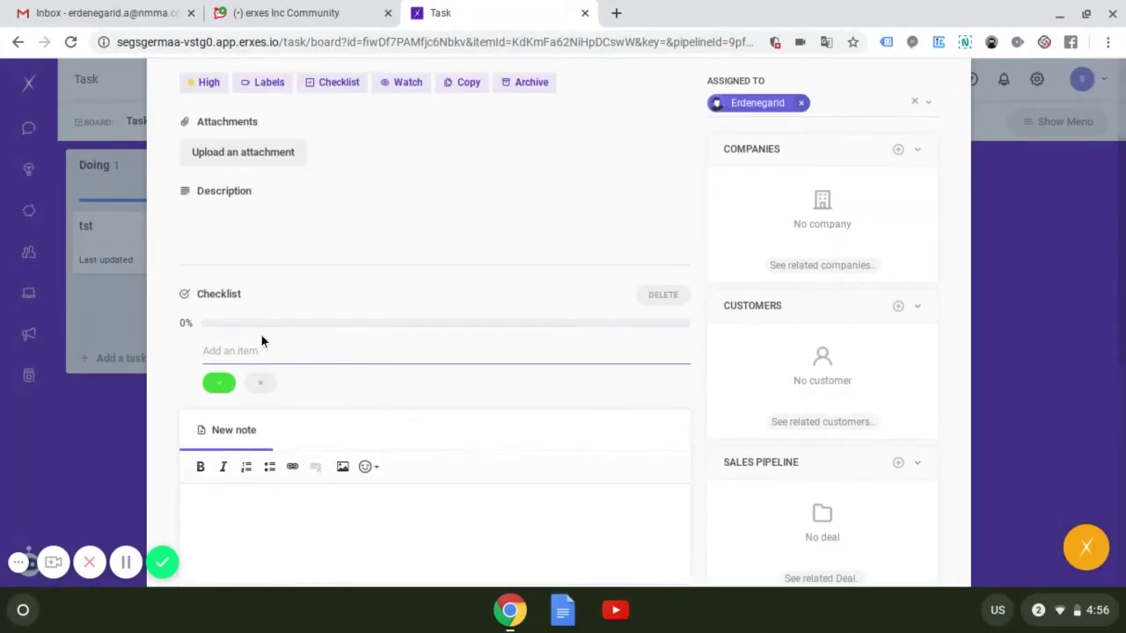
pyautogui.write('t')
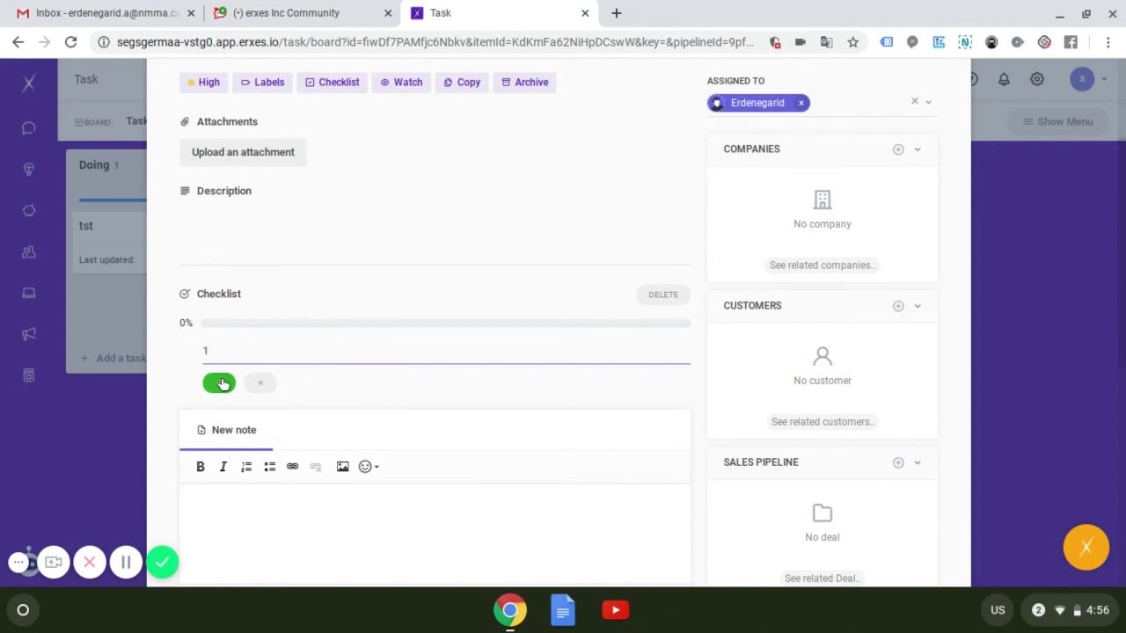
pyautogui.click(220, 383)
pyautogui.click(239, 387)
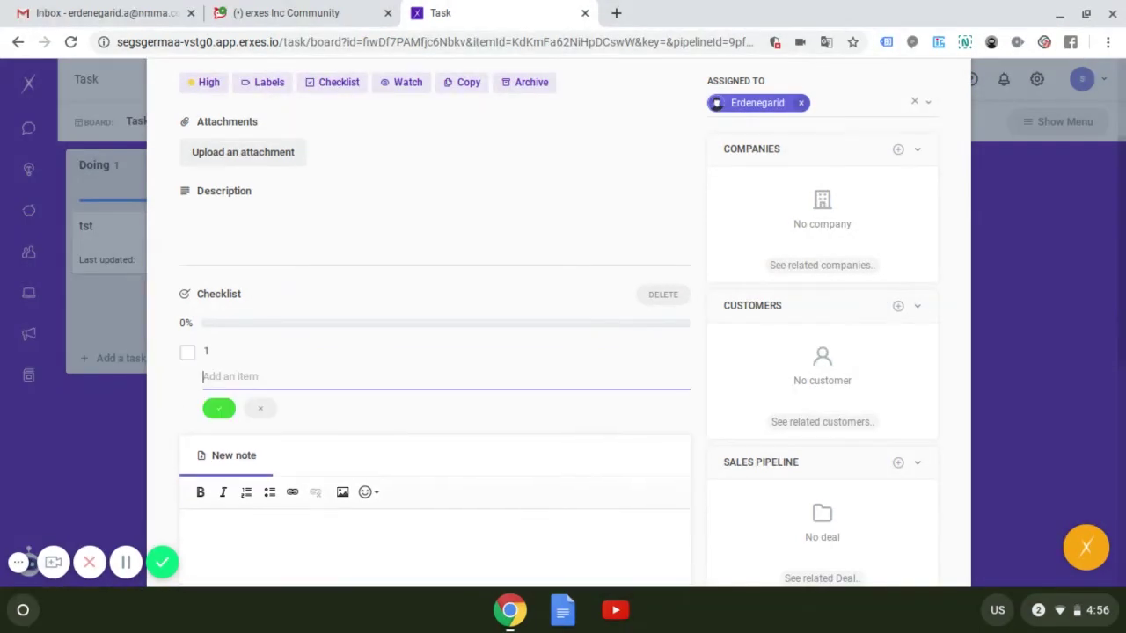
pyautogui.write('2')
pyautogui.click(223, 407)
# - Turn on watching for the Test task and turn it off again
pyautogui.scroll(3, 226, 408)
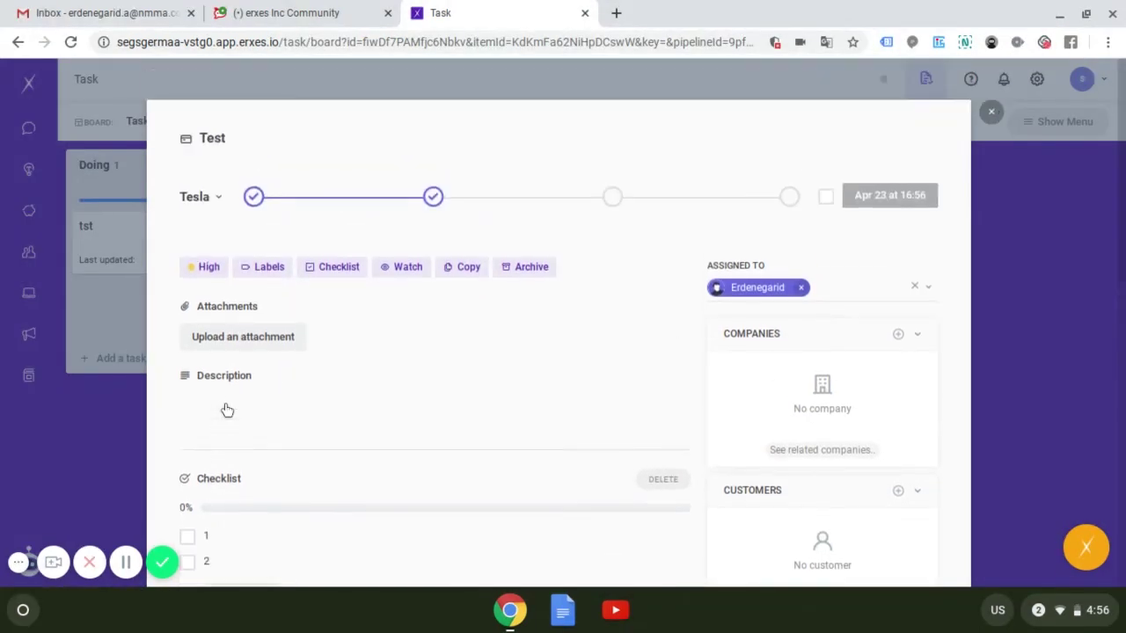
pyautogui.click(400, 268)
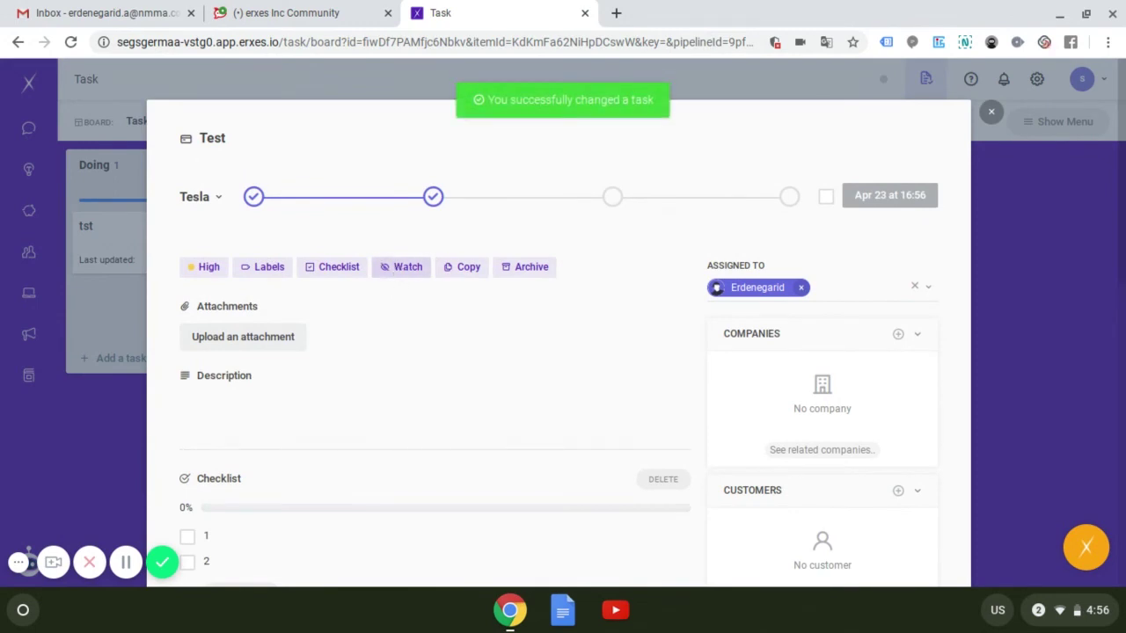
pyautogui.click(396, 270)
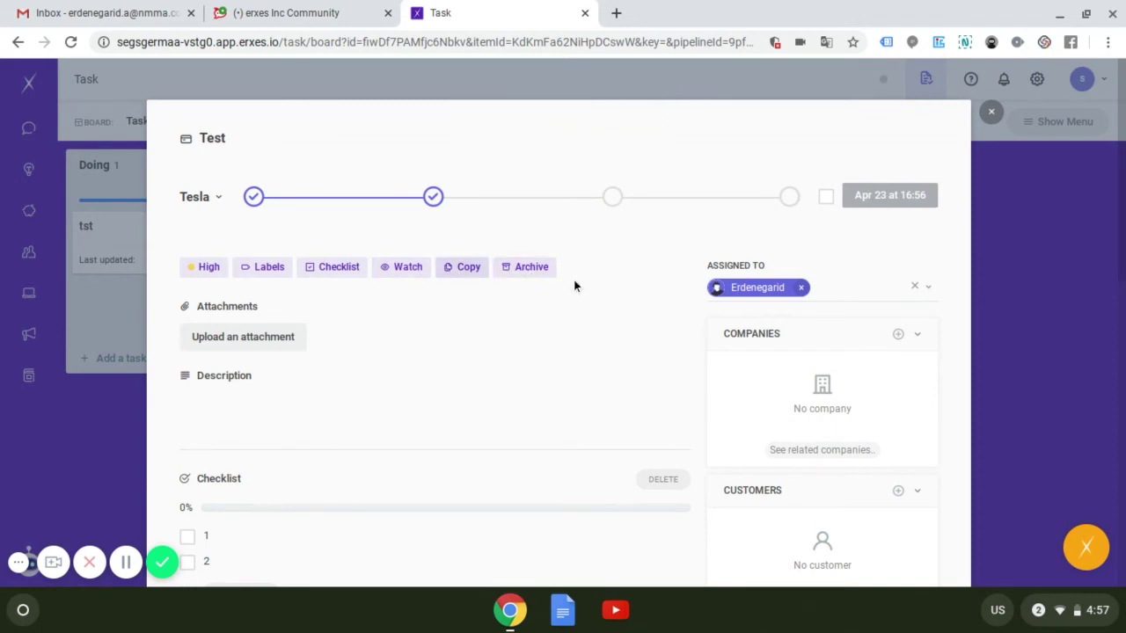
# - Draft a new note on the Test task that mentions the assigned user, followed by the text "yyy"
pyautogui.scroll(-4, 578, 283)
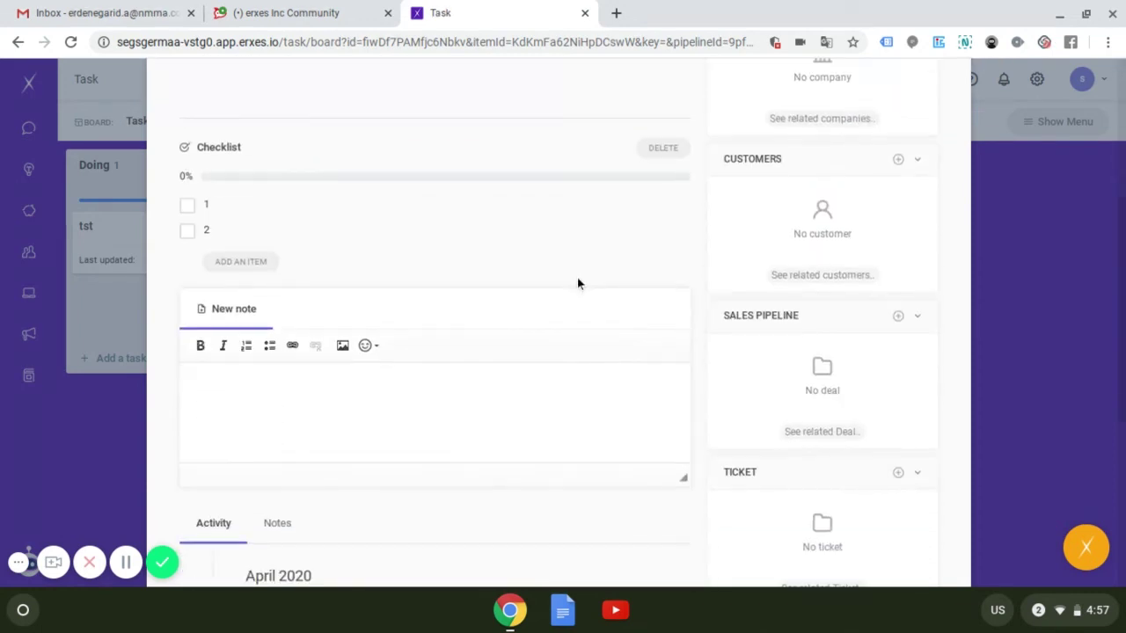
pyautogui.scroll(-3, 833, 255)
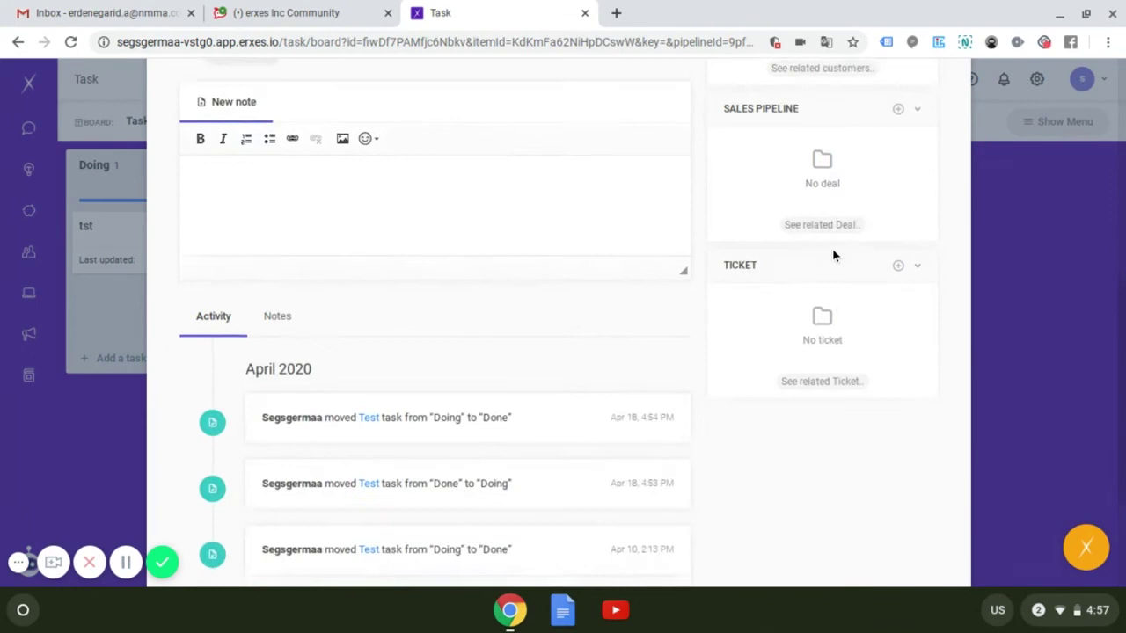
pyautogui.click(441, 154)
pyautogui.scroll(2, 442, 154)
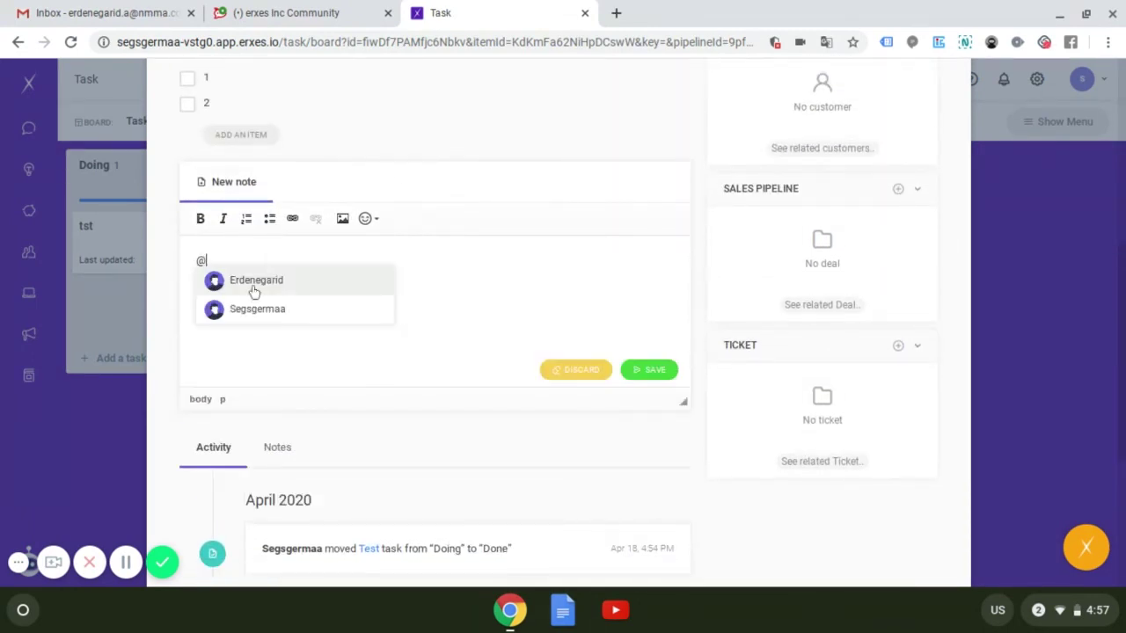
pyautogui.click(254, 281)
pyautogui.write('yyy')
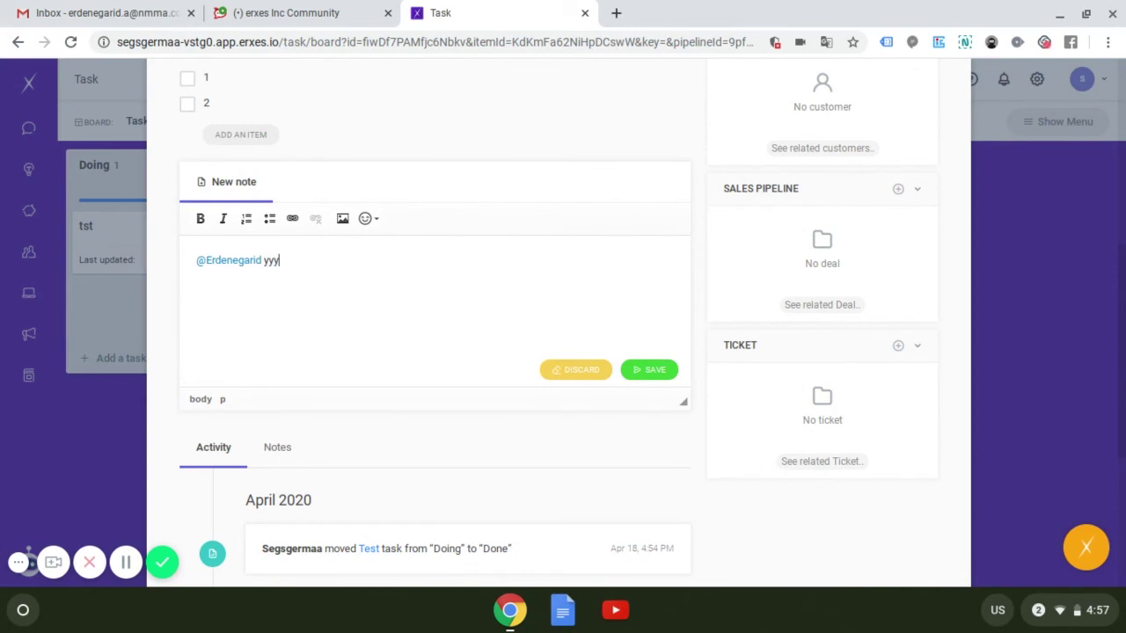
# - View the dialogs for associating companies and customers with the Test task, closing each without selecting anything
pyautogui.scroll(4, 948, 188)
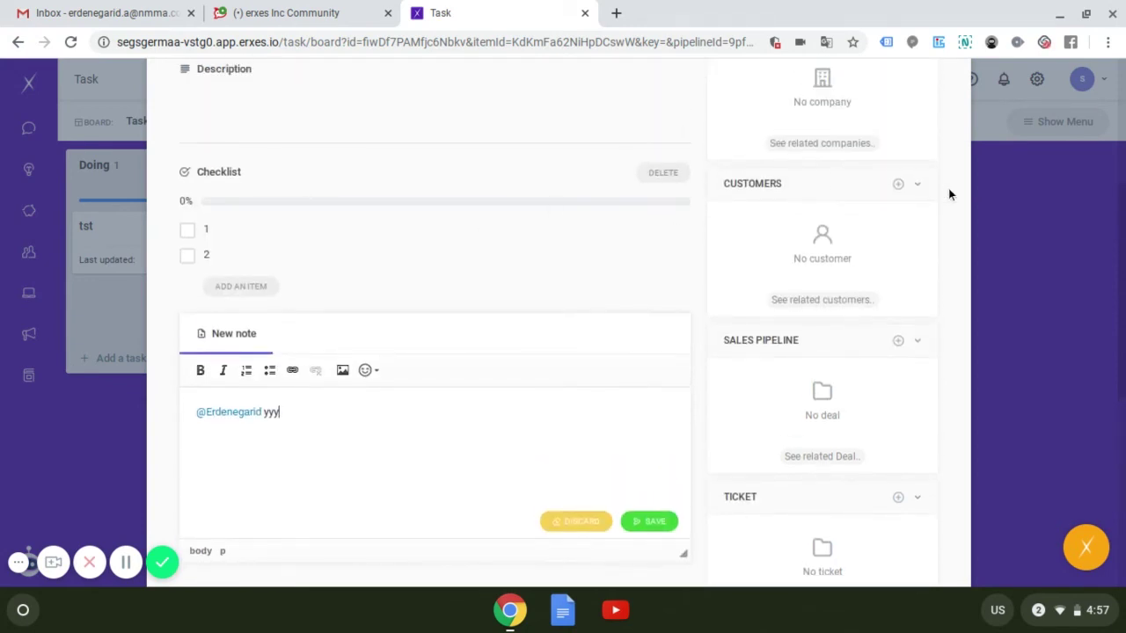
pyautogui.click(898, 178)
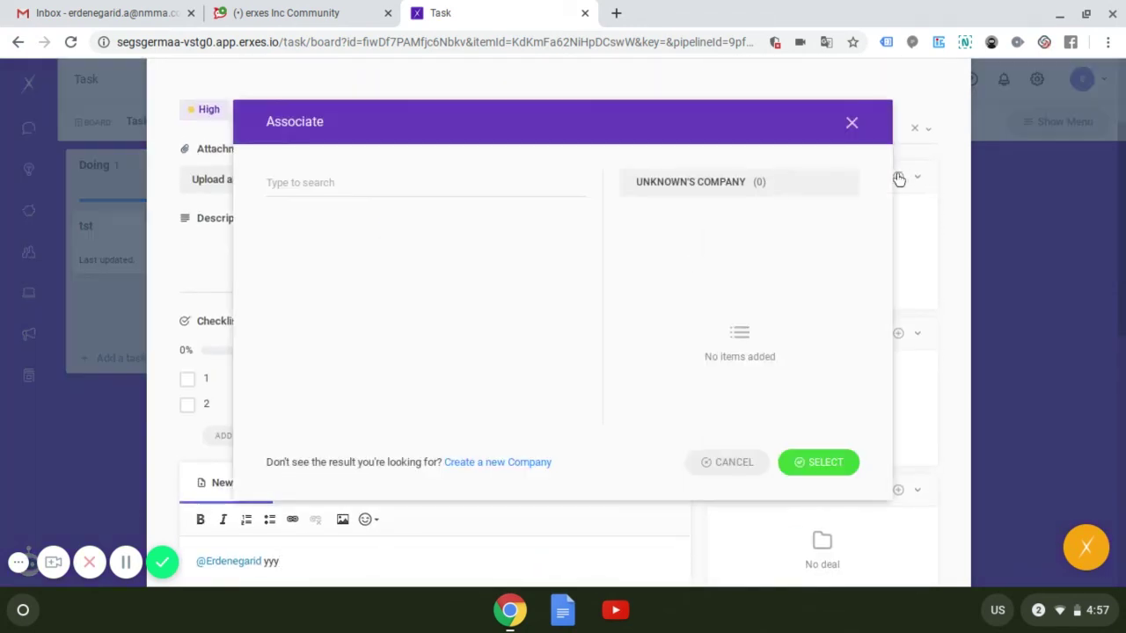
pyautogui.click(851, 123)
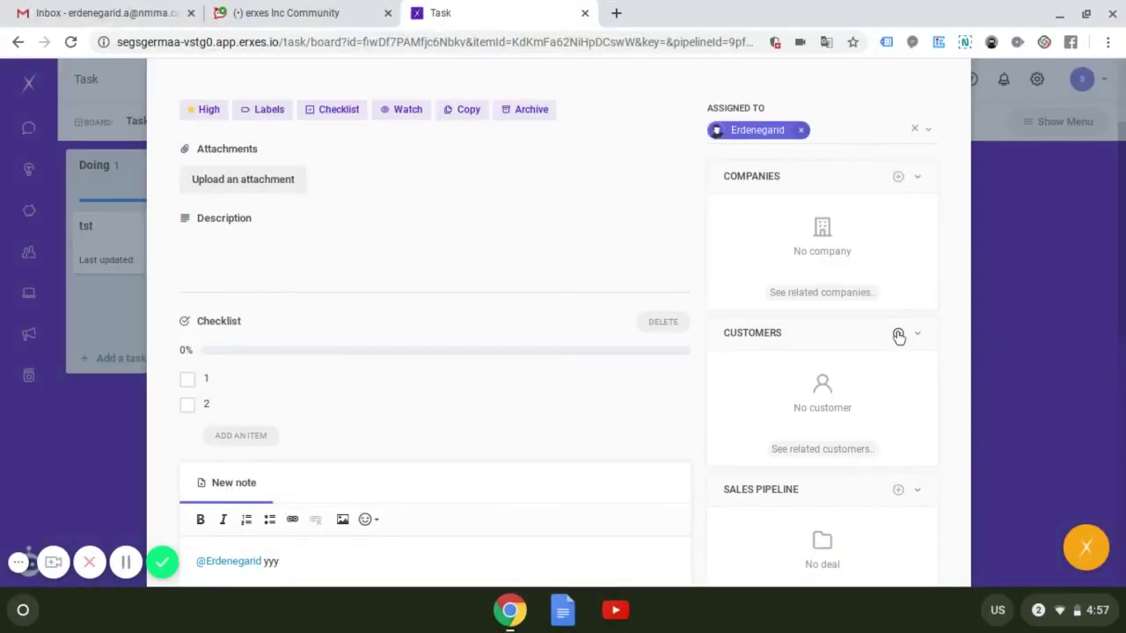
pyautogui.click(898, 334)
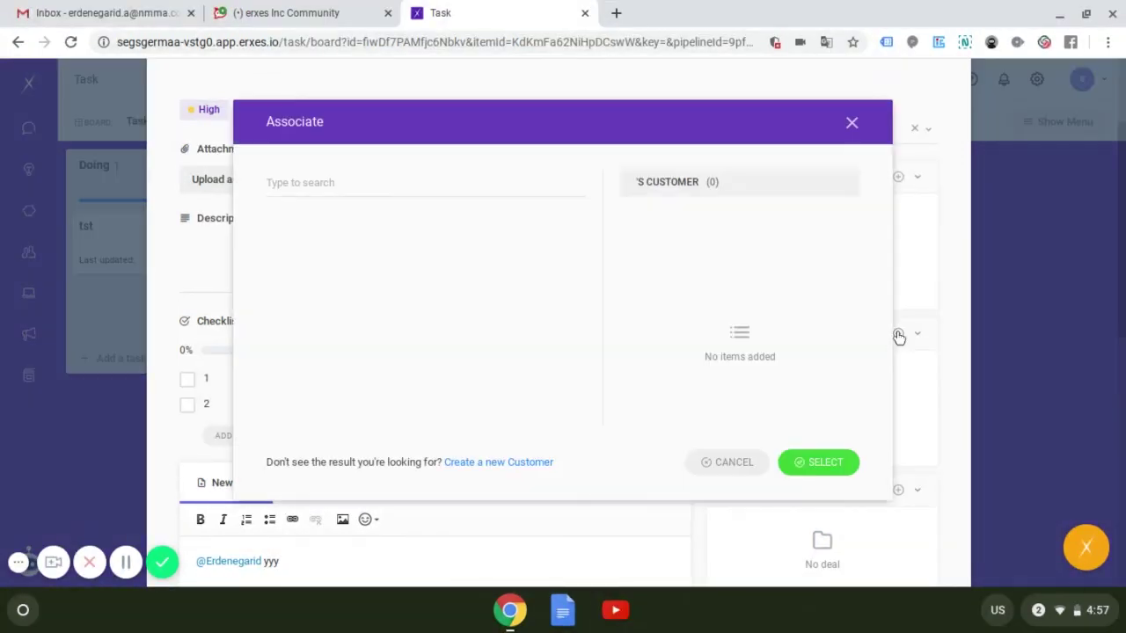
pyautogui.click(851, 123)
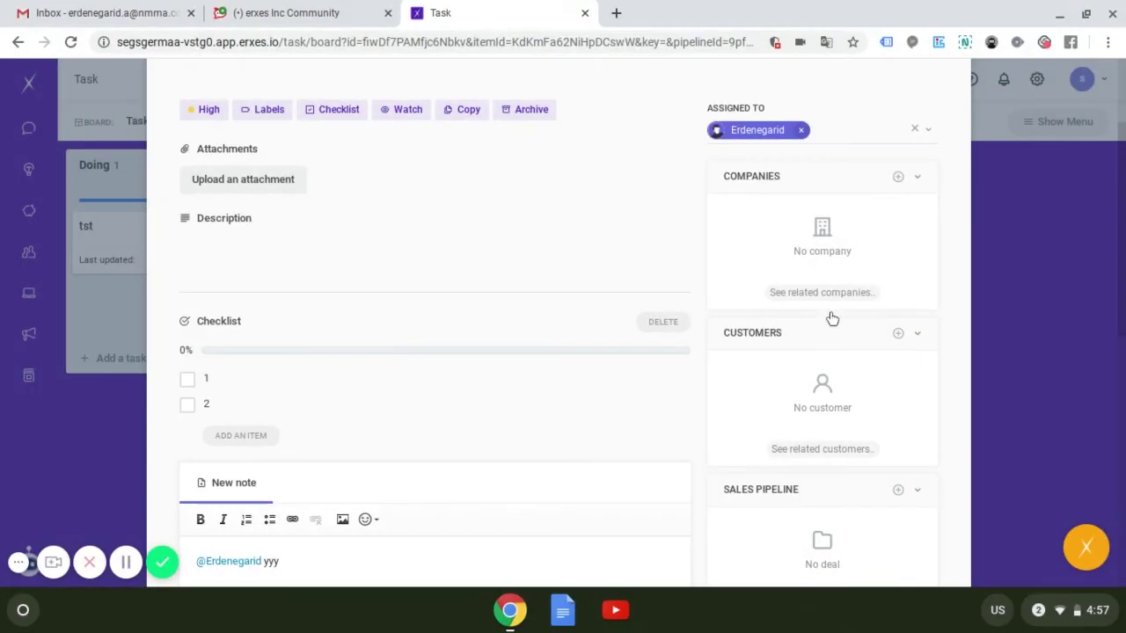
pyautogui.click(897, 177)
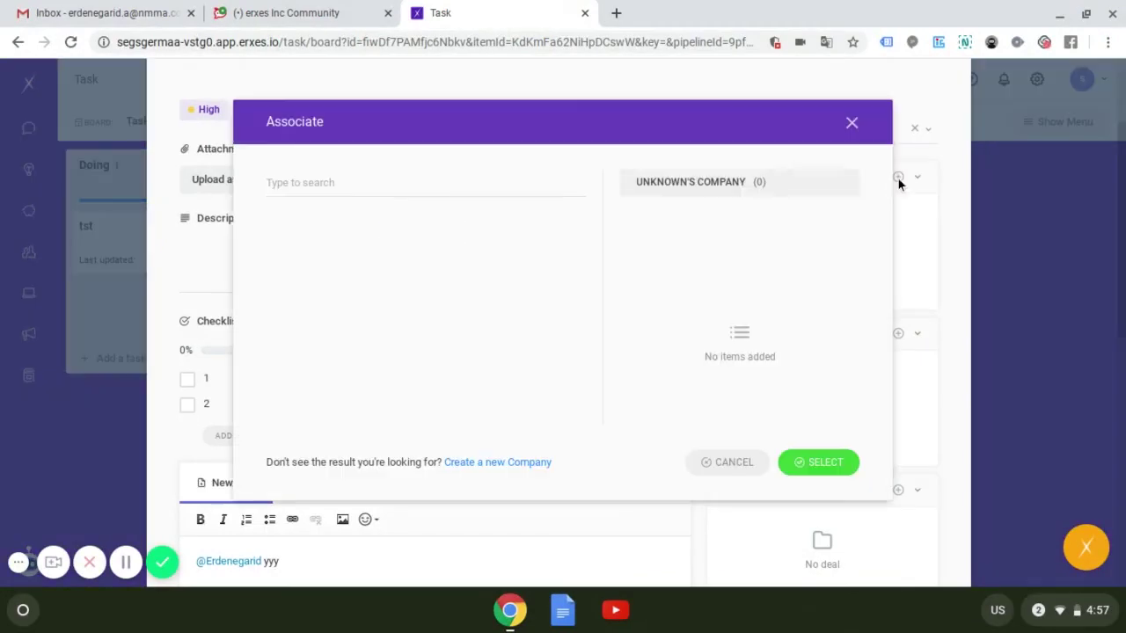
pyautogui.click(851, 124)
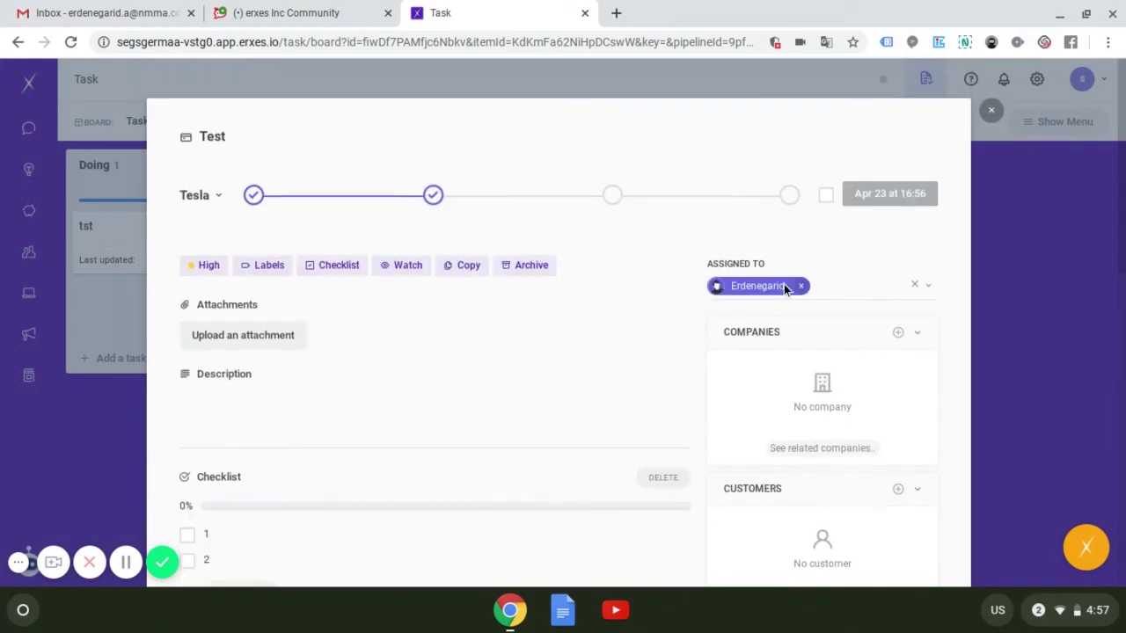
# - Look through the Test task's activity and open the Sales Pipeline section's new deal form, closing it without adding a deal
pyautogui.scroll(-6, 782, 282)
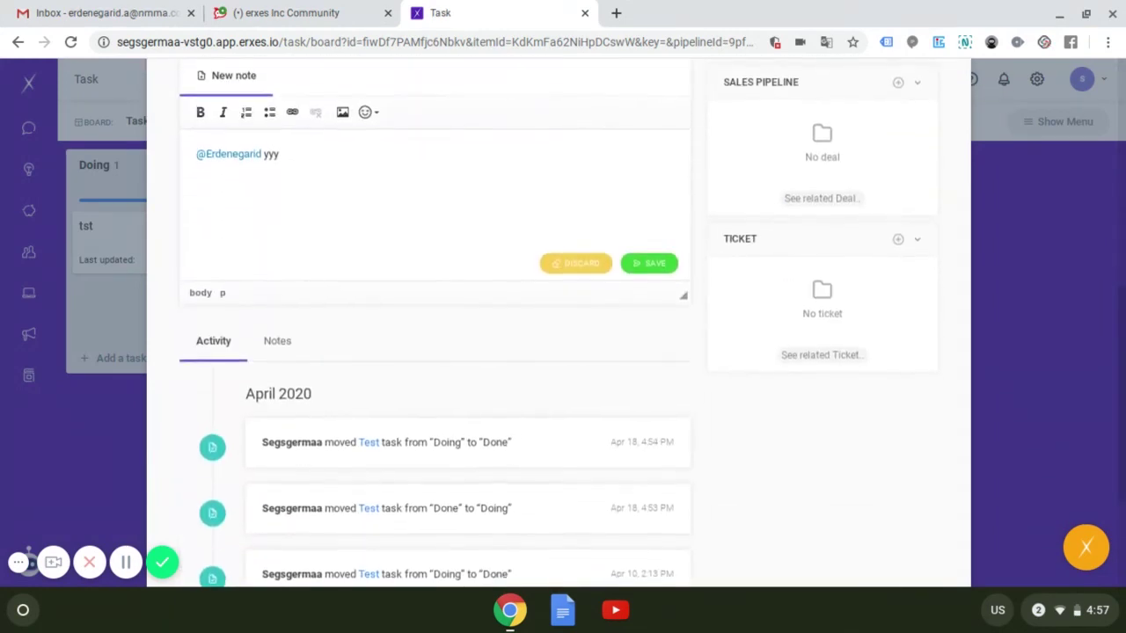
pyautogui.scroll(2, 784, 283)
pyautogui.scroll(2, 792, 290)
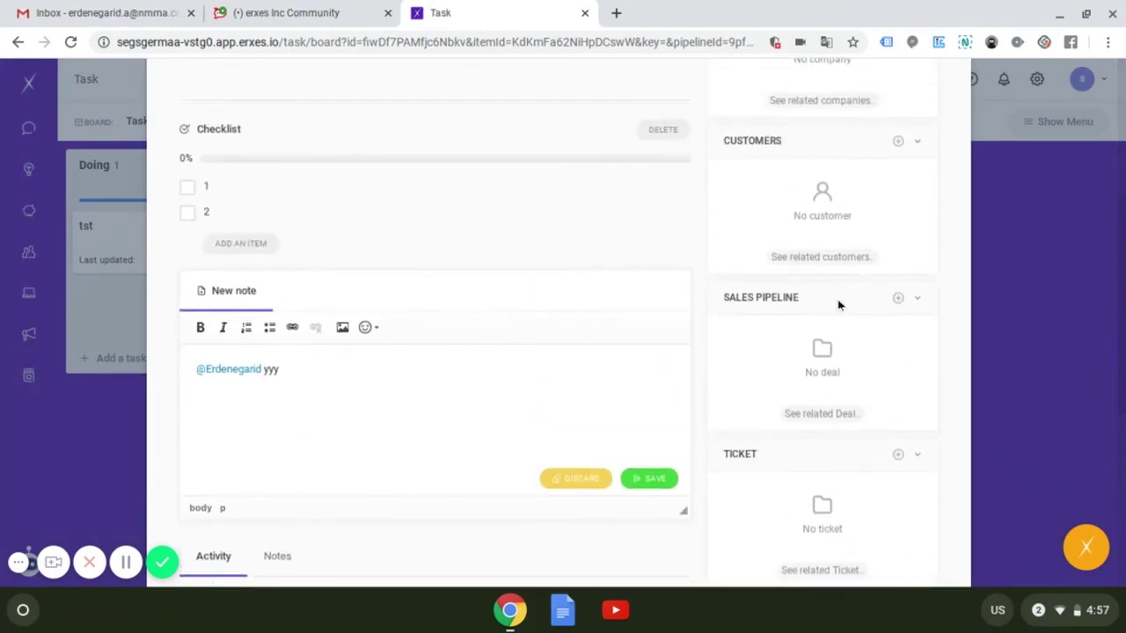
pyautogui.click(898, 300)
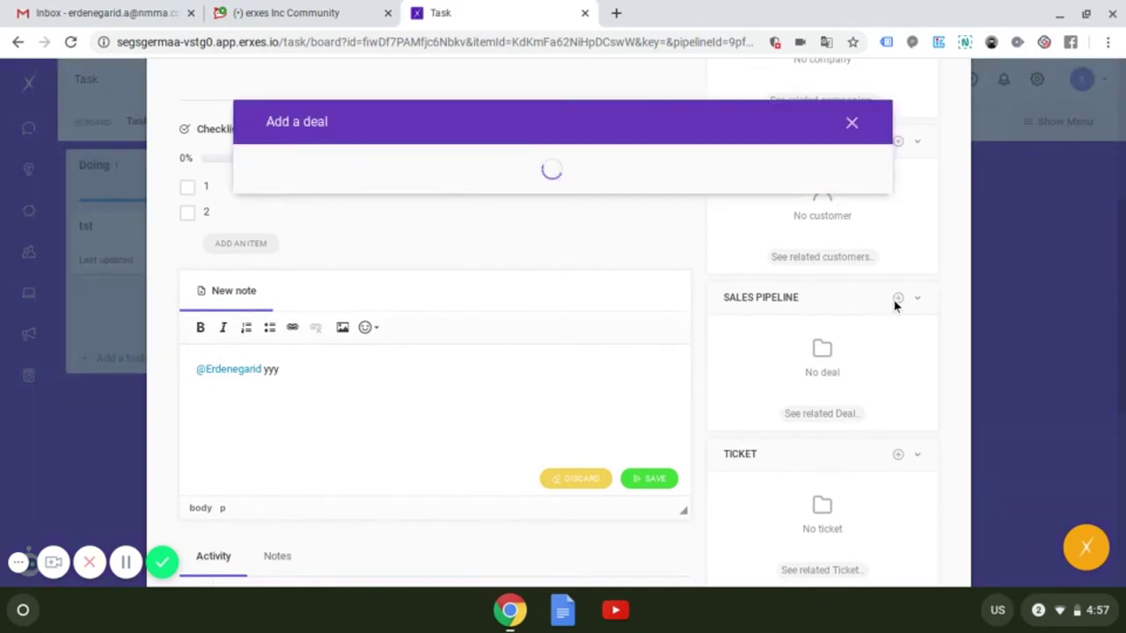
pyautogui.click(859, 124)
pyautogui.scroll(4, 864, 128)
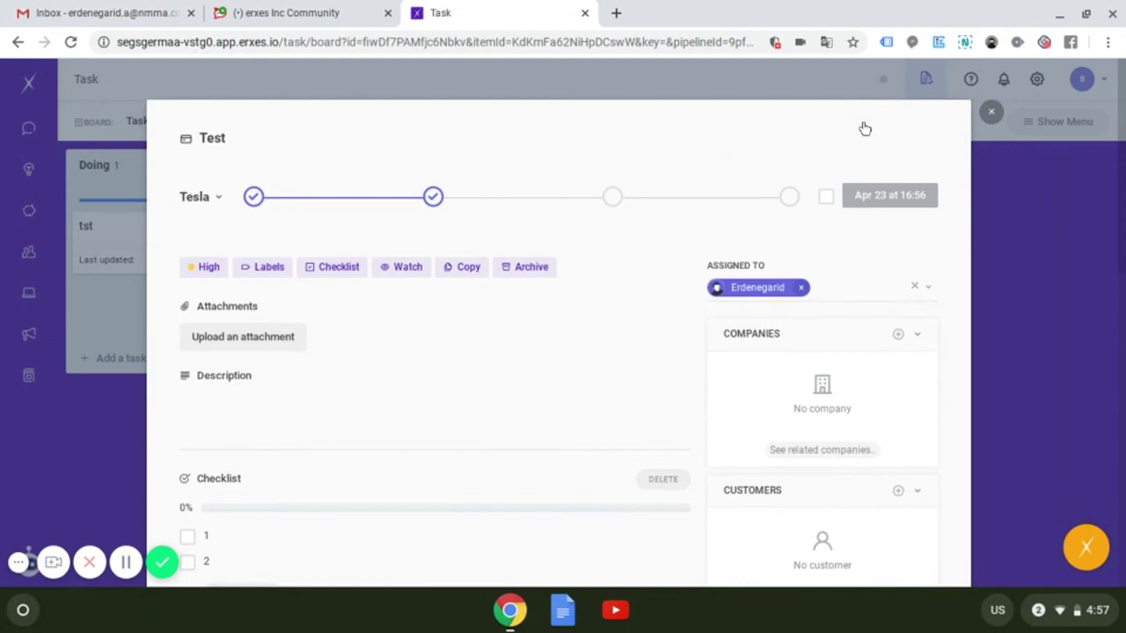
# - Close the Test task card and move the tst task from the Doing stage to the Done stage
pyautogui.click(991, 115)
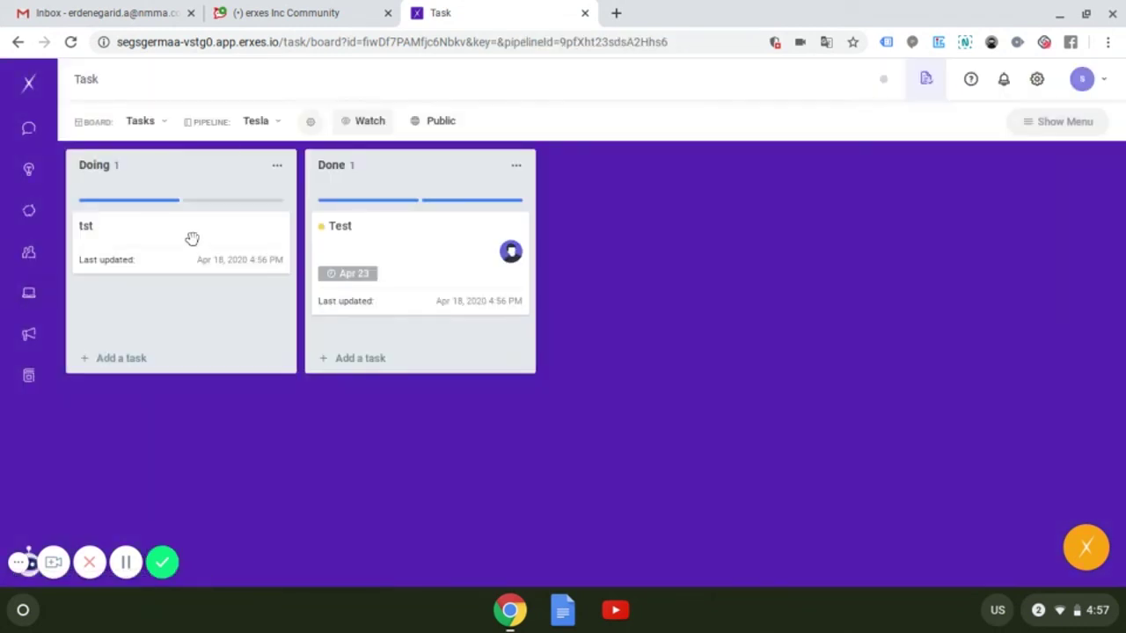
pyautogui.moveTo(201, 238); pyautogui.dragTo(412, 236)
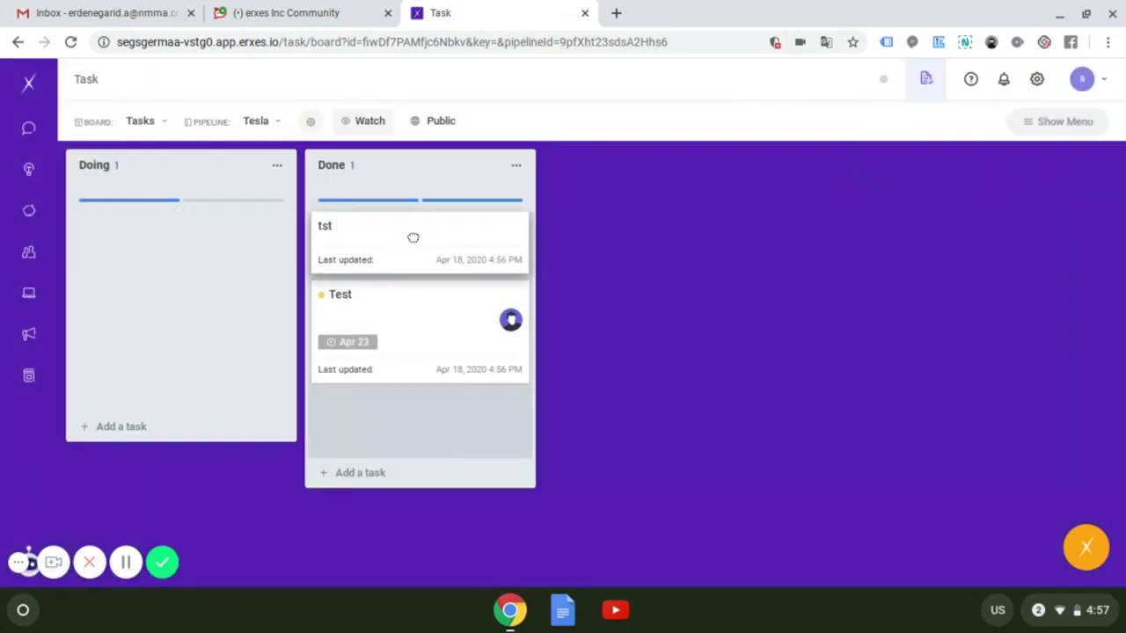
# - Check the board and pipeline choices for the task board and dismiss the configuration reminder
pyautogui.click(260, 123)
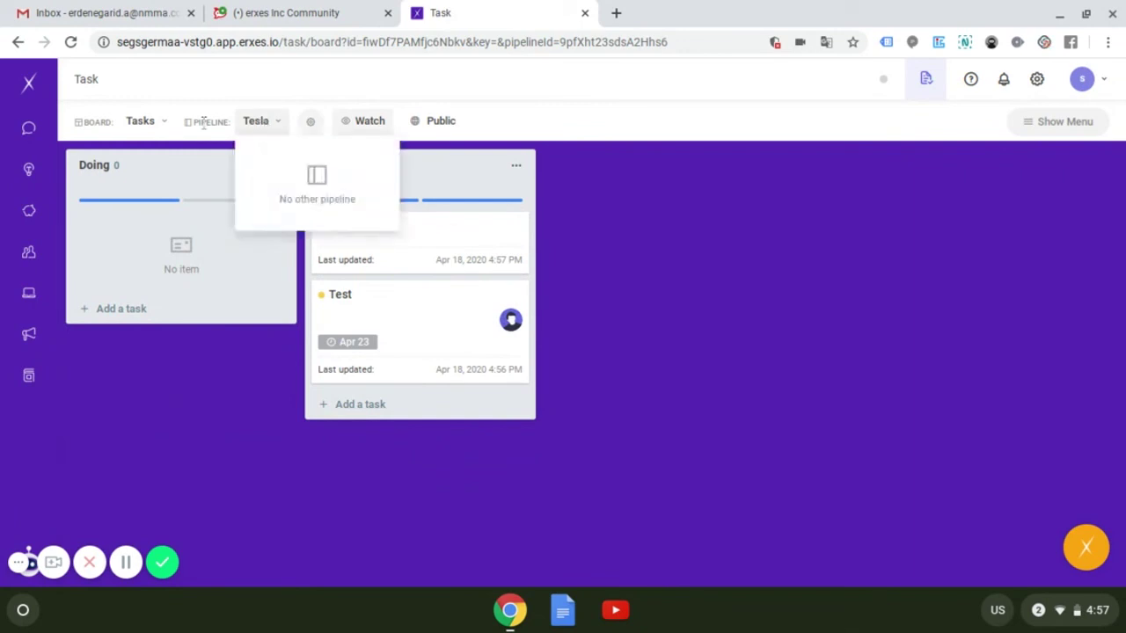
pyautogui.click(160, 130)
pyautogui.click(255, 122)
pyautogui.click(714, 172)
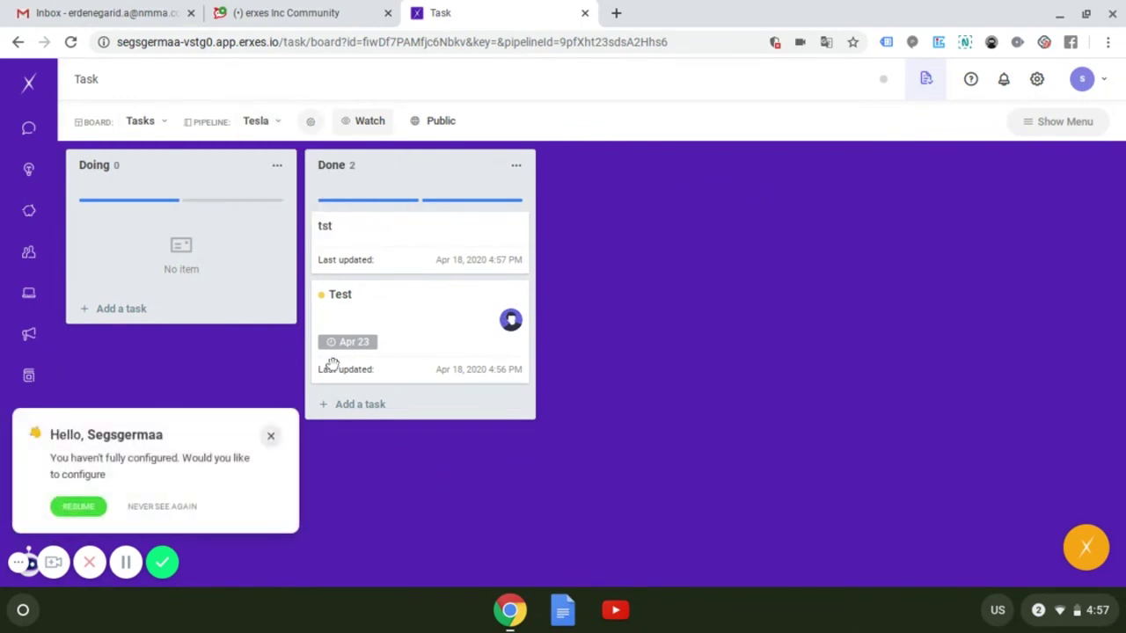
pyautogui.click(272, 438)
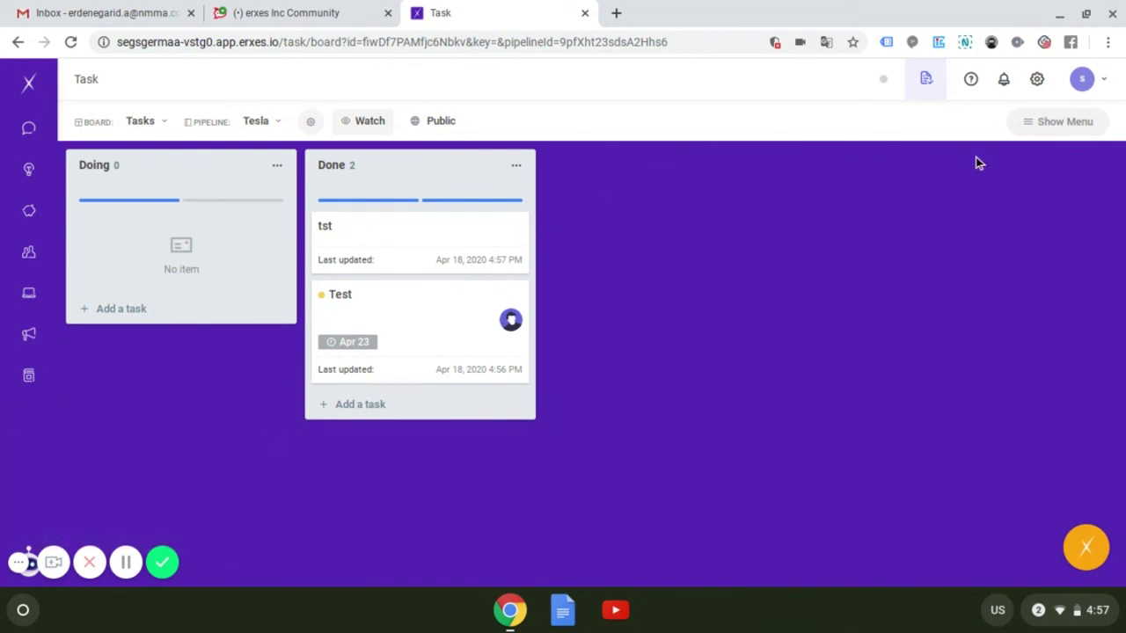
# - View the task board's filter options for team members, priority and created members without applying a filter, and close the filters
pyautogui.click(1044, 127)
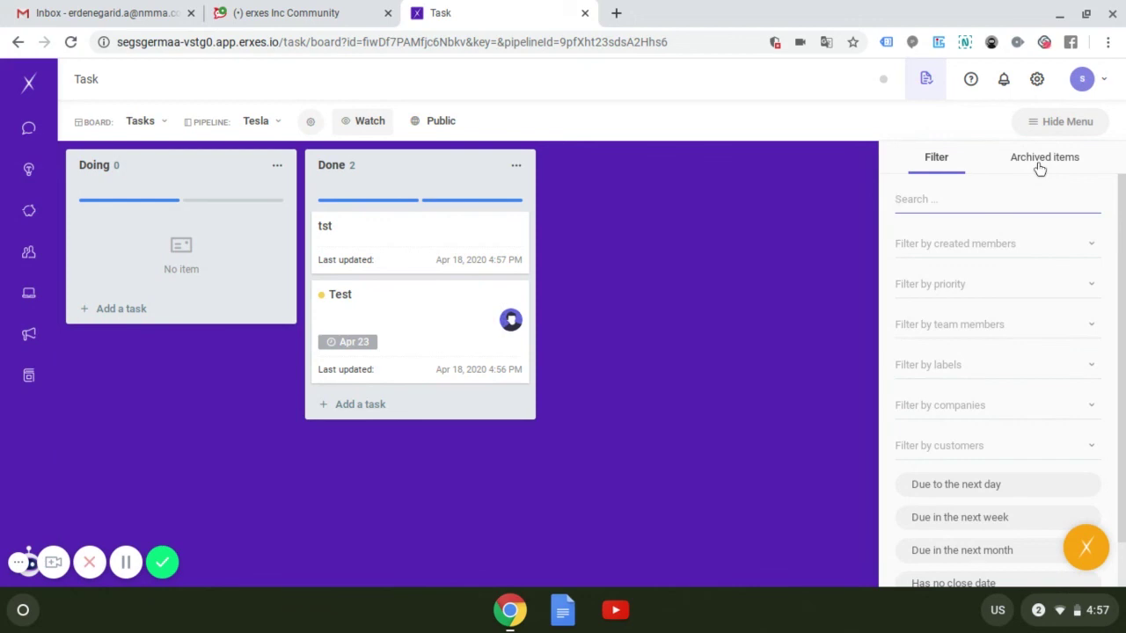
pyautogui.click(978, 329)
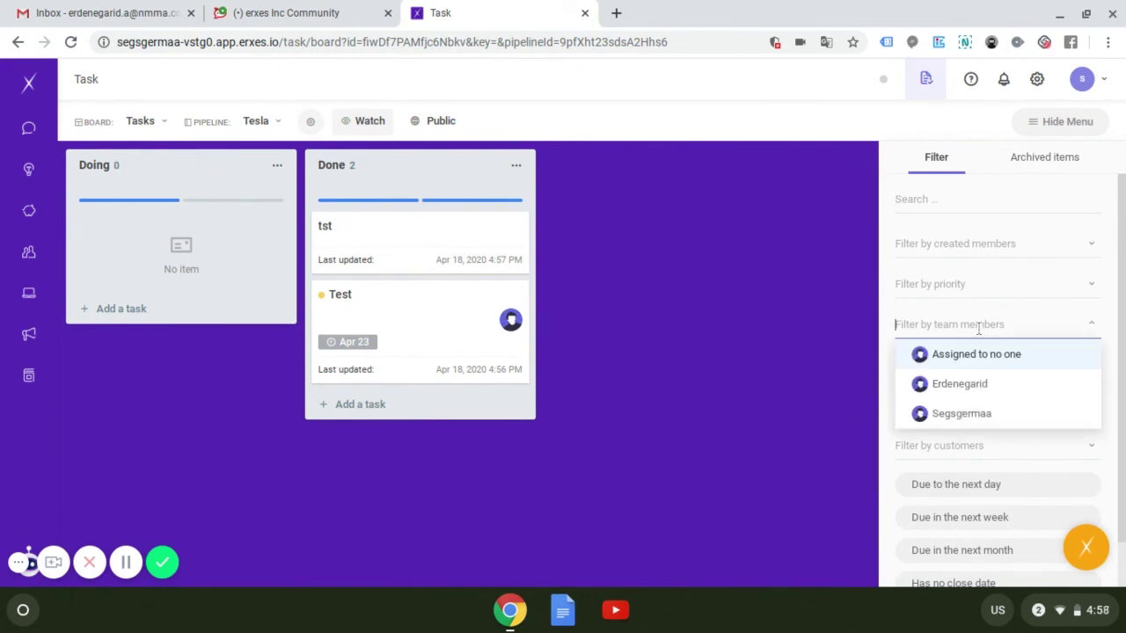
pyautogui.click(992, 296)
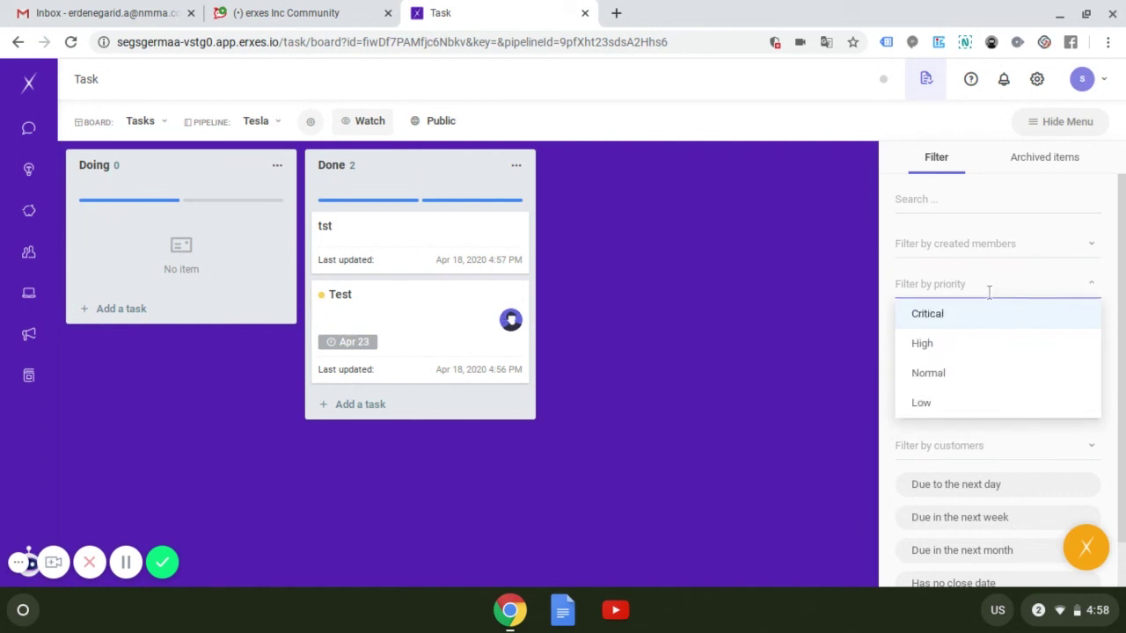
pyautogui.click(997, 261)
pyautogui.click(831, 241)
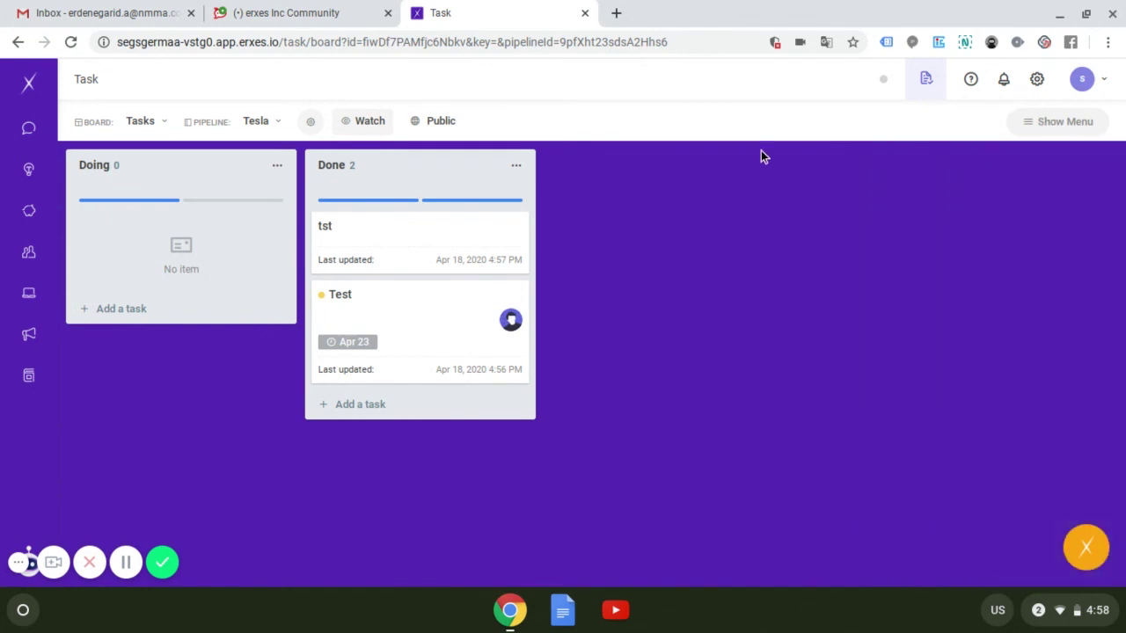
# - Try the search field in the task board's filters, clear the search text and close the filters
pyautogui.click(1053, 120)
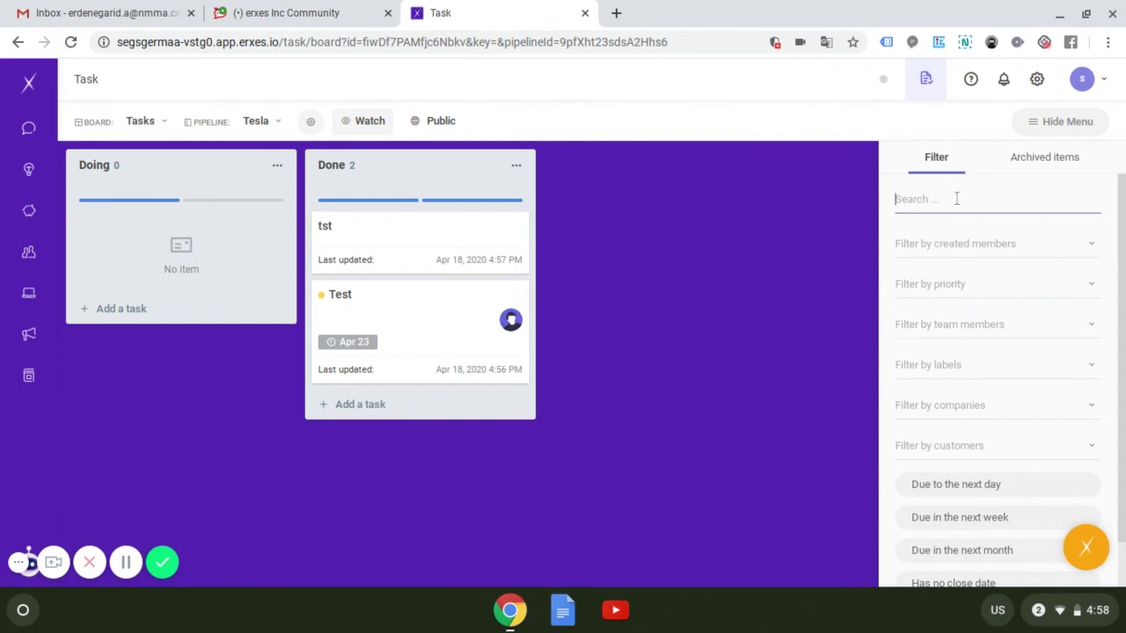
pyautogui.write('s')
pyautogui.press('BackSpace')
pyautogui.press('BackSpace')
pyautogui.click(834, 226)
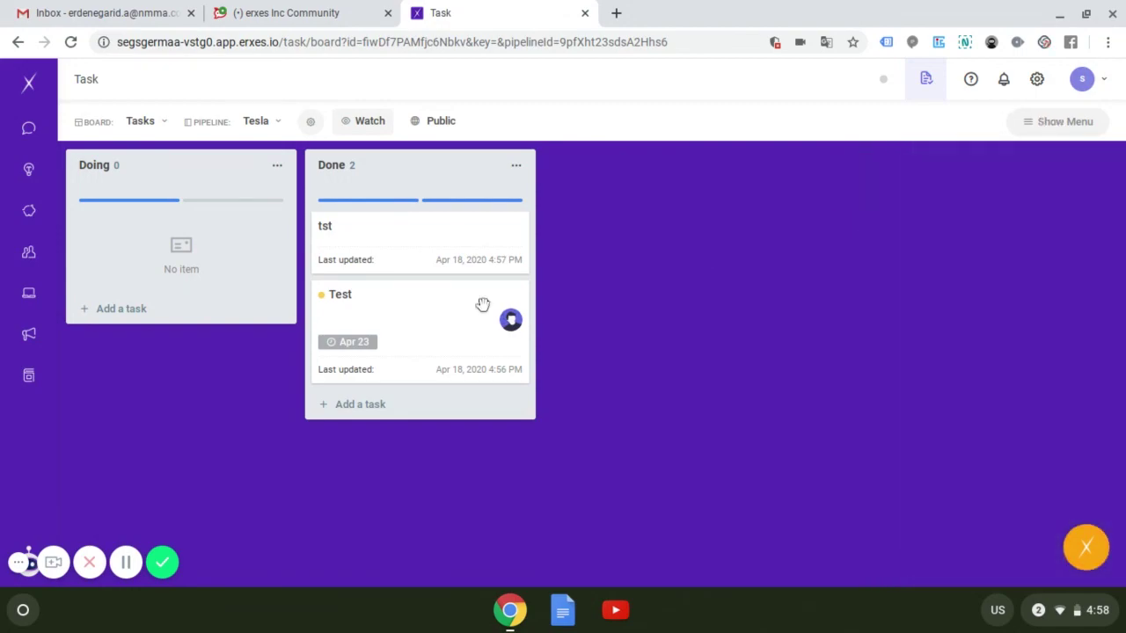